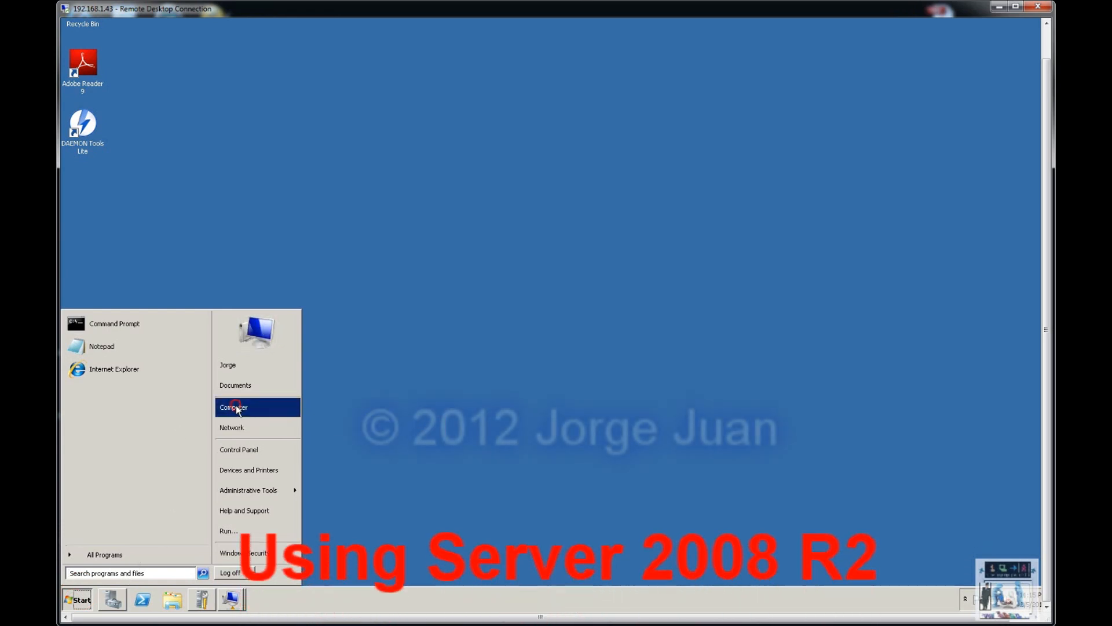
Open the folder "Windows Server 2008 R2 Evaluation Virtual Hard Drive Images for Hyper-V (180 Days)" in Microsoft Downloads Jan 2011 on drive E:.
{"action": "left_click", "coordinate": [272, 406]}
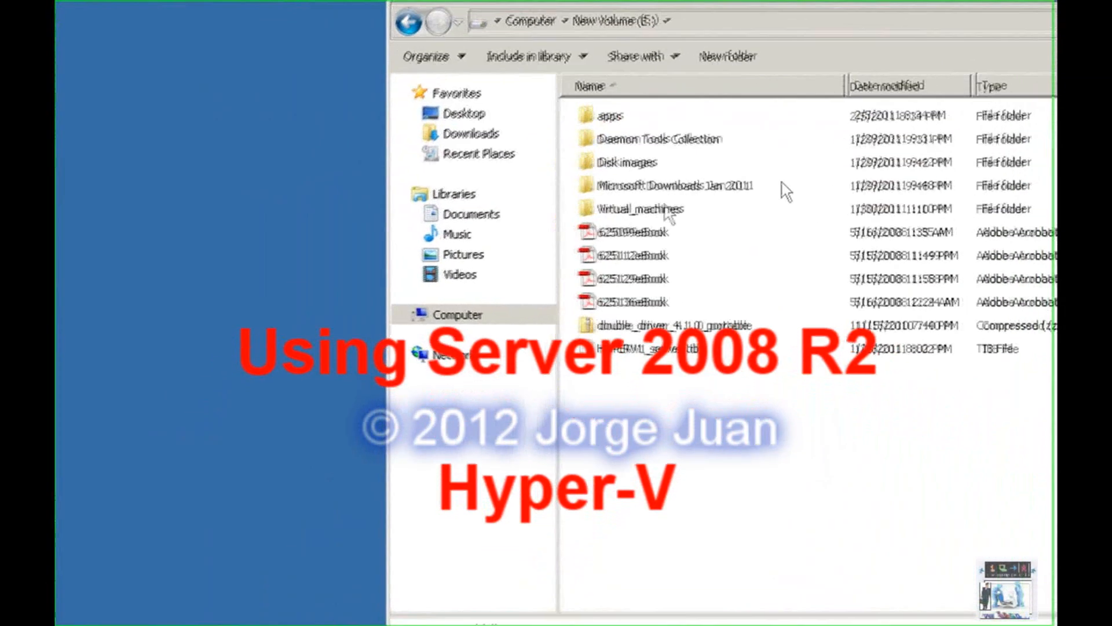
{"action": "double_click", "coordinate": [625, 185]}
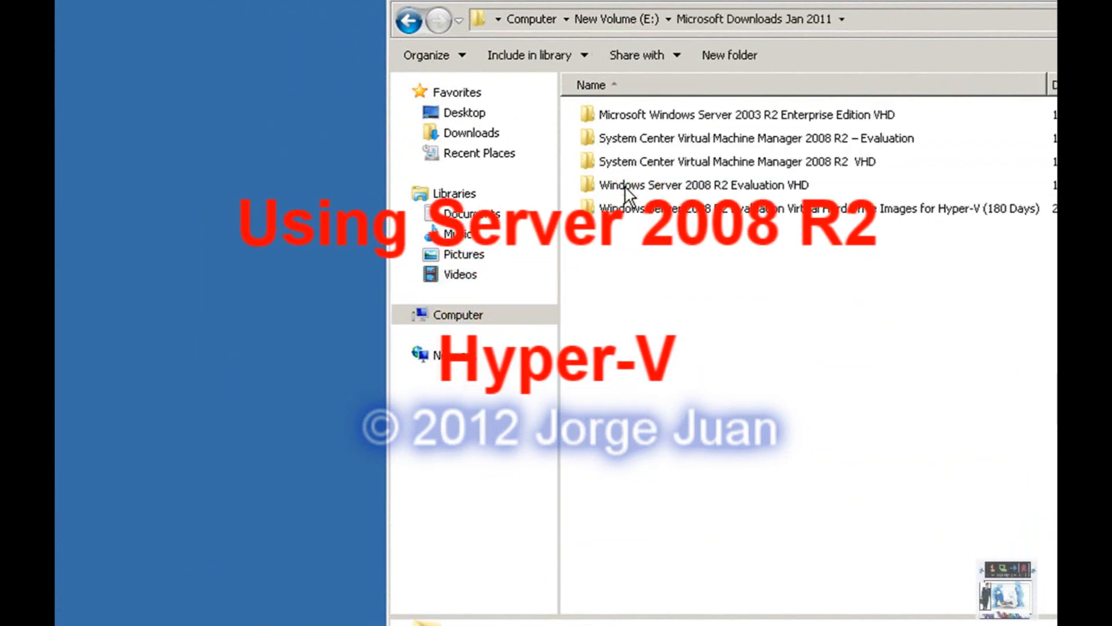
{"action": "double_click", "coordinate": [746, 209]}
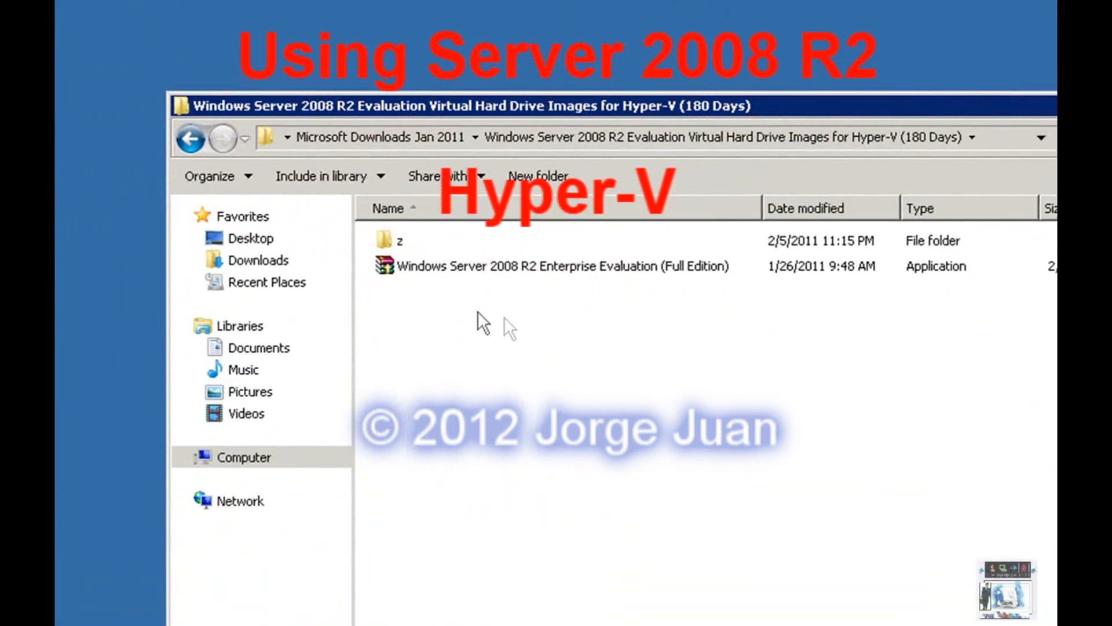
Run the Windows Server 2008 R2 Enterprise Evaluation (Full Edition) application and extract its VHD image to the default destination folder.
{"action": "left_click", "coordinate": [415, 271]}
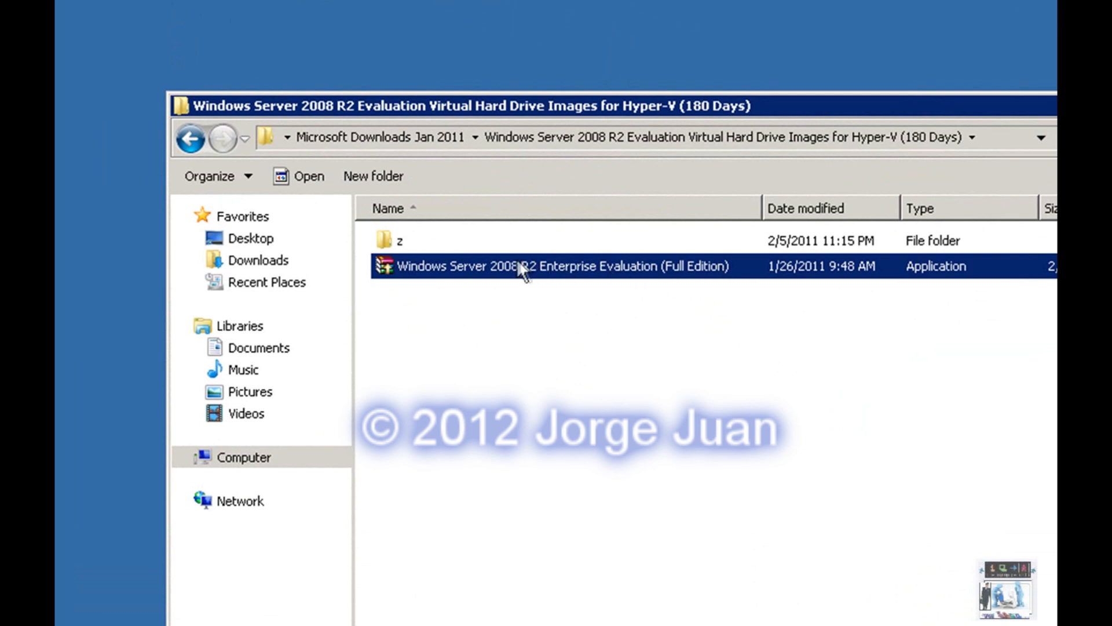
{"action": "double_click", "coordinate": [441, 263]}
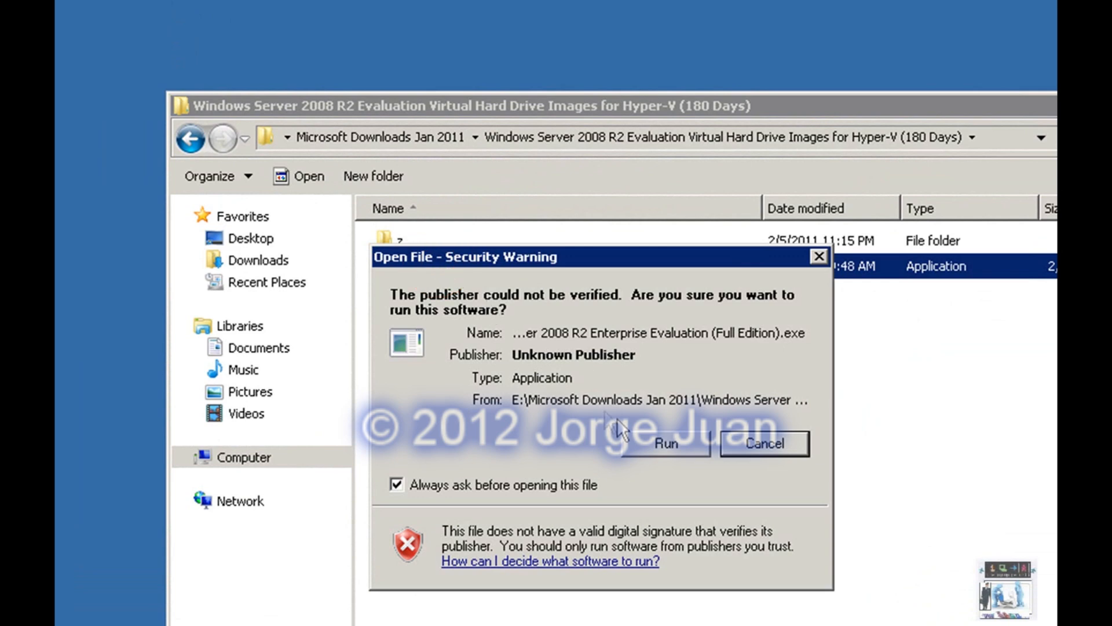
{"action": "left_click", "coordinate": [688, 437]}
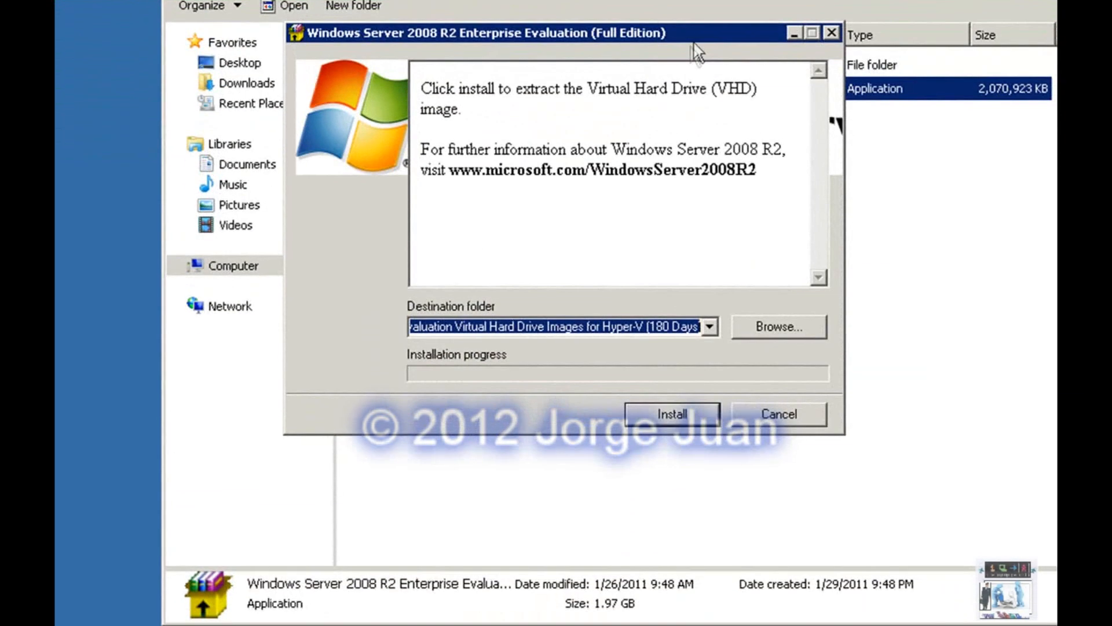
{"action": "left_click_drag", "start_coordinate": [696, 34], "coordinate": [731, 188]}
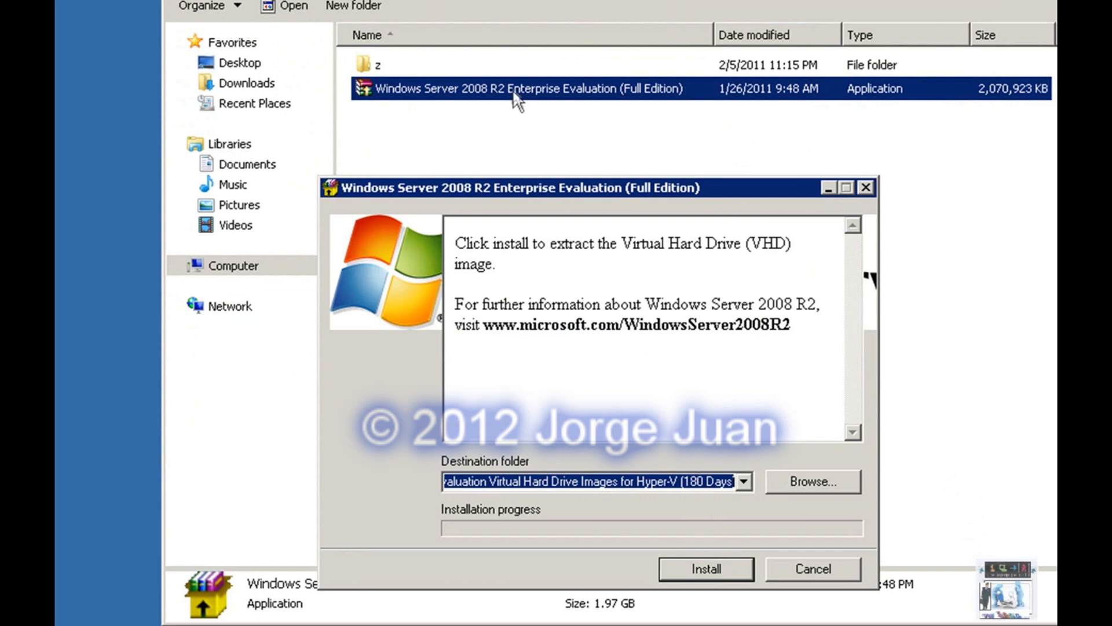
{"action": "left_click", "coordinate": [720, 568]}
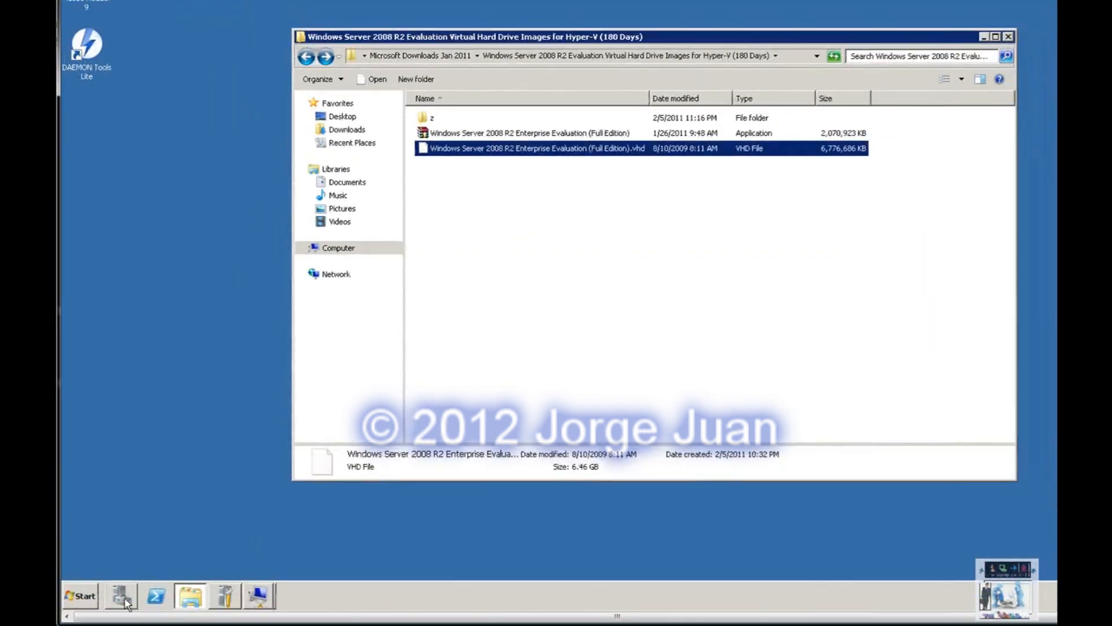
Start a new virtual machine named Sysprep on HYPERV1 from Server Manager, keeping 512 MB of memory and the network Not Connected.
{"action": "left_click", "coordinate": [125, 601]}
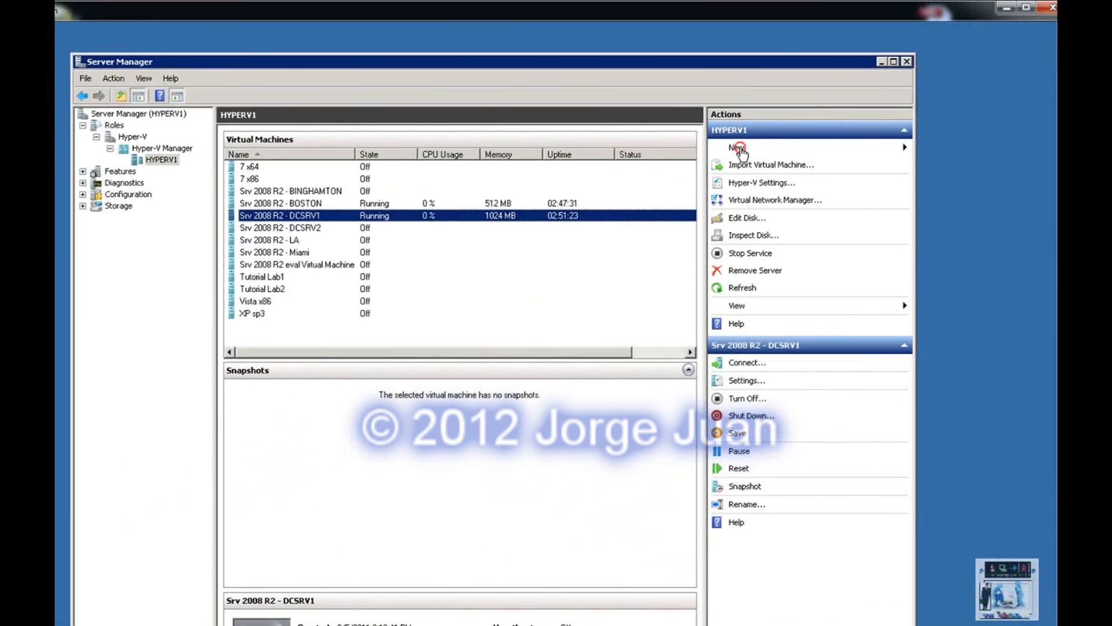
{"action": "left_click", "coordinate": [738, 147]}
{"action": "left_click", "coordinate": [946, 139]}
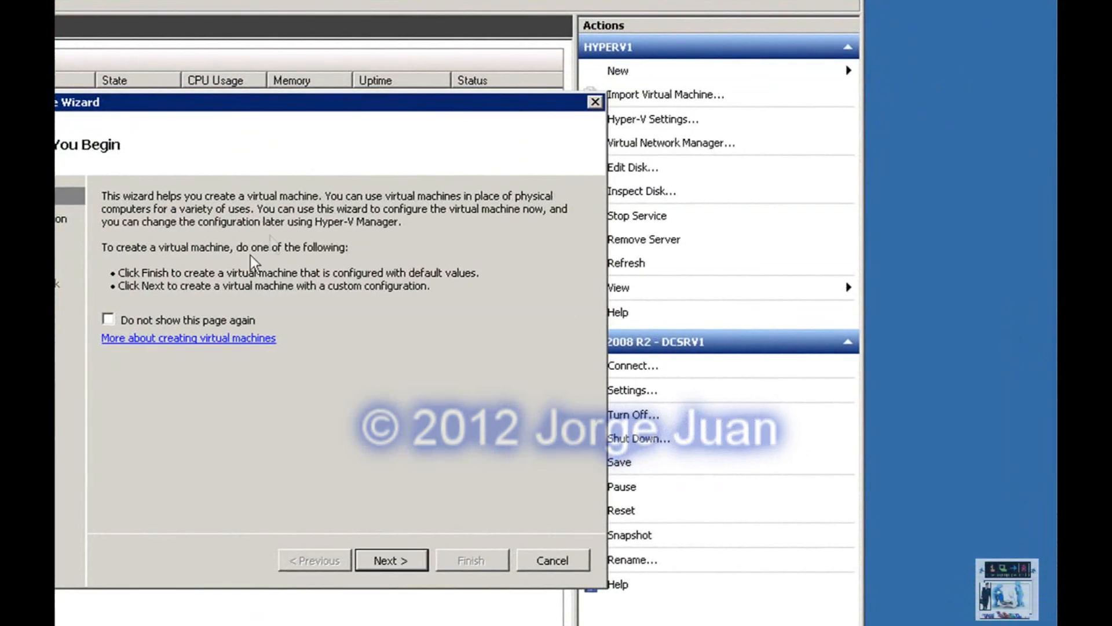
{"action": "left_click", "coordinate": [544, 511]}
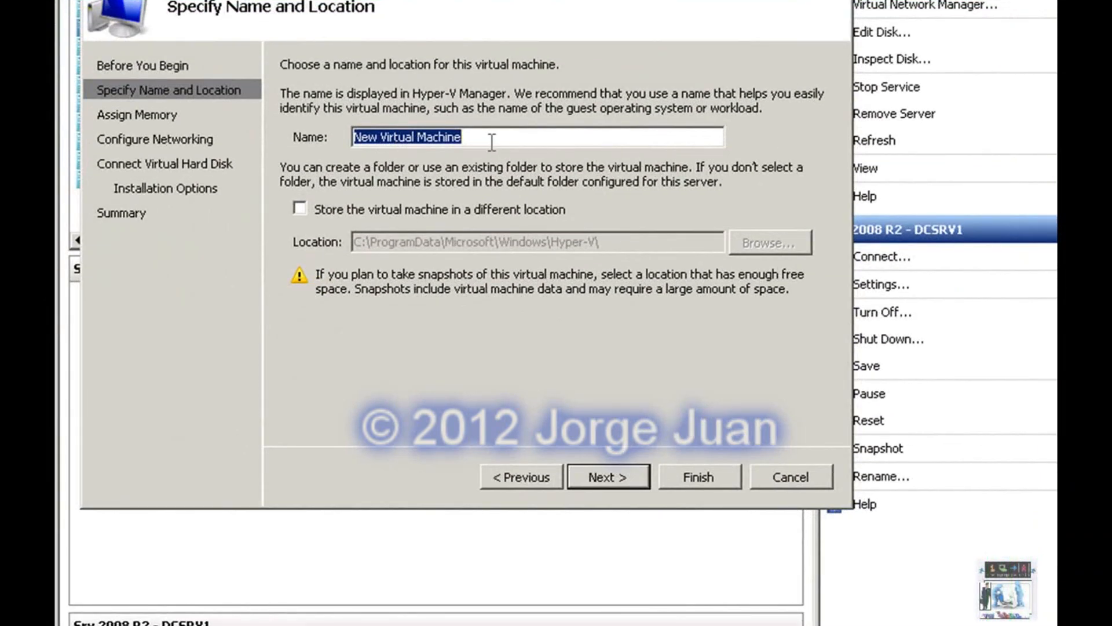
{"action": "type", "text": "Sysprep"}
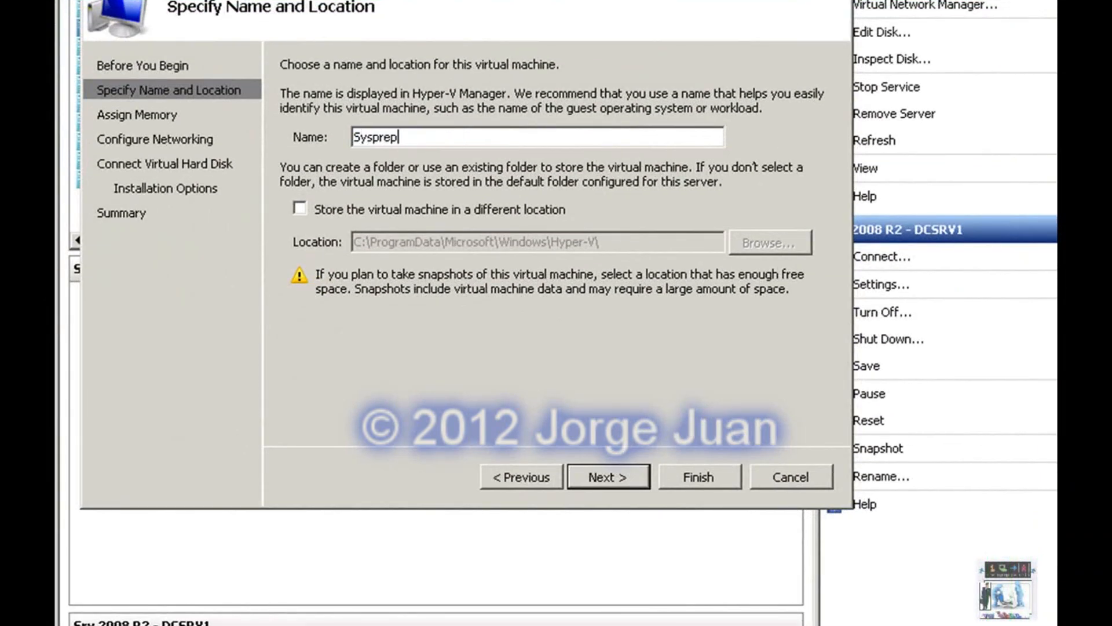
{"action": "left_click", "coordinate": [581, 478]}
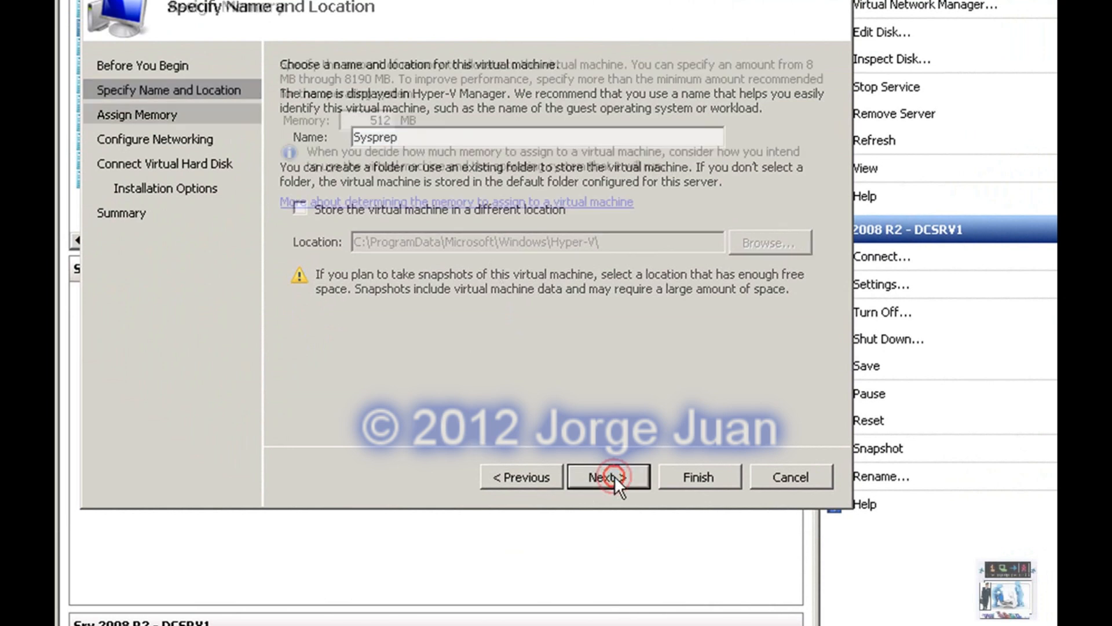
{"action": "left_click", "coordinate": [610, 471]}
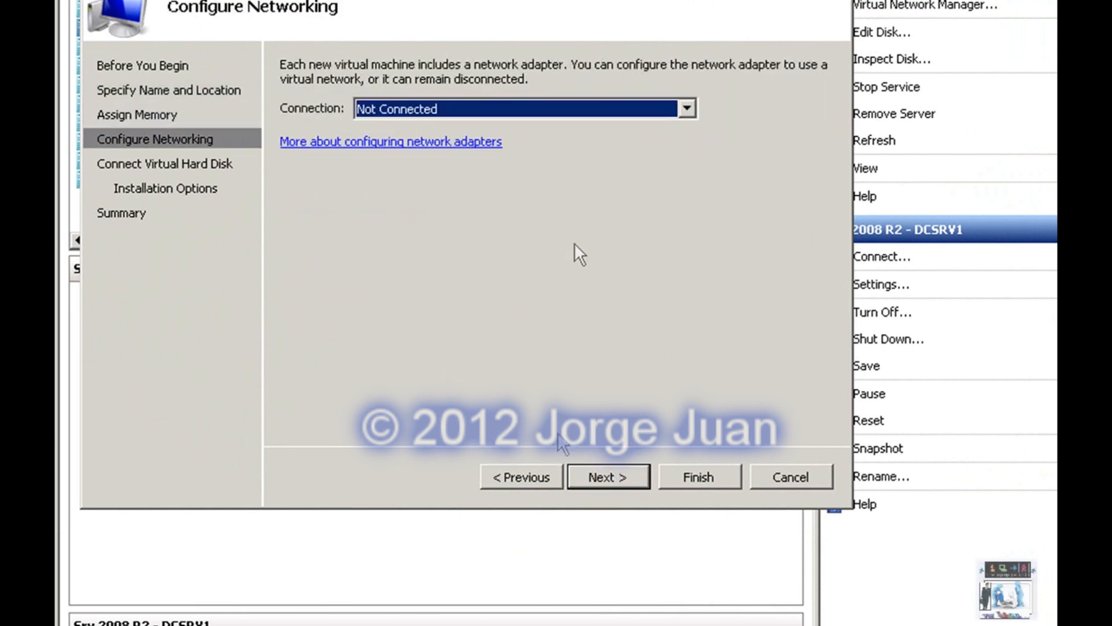
{"action": "left_click", "coordinate": [589, 478]}
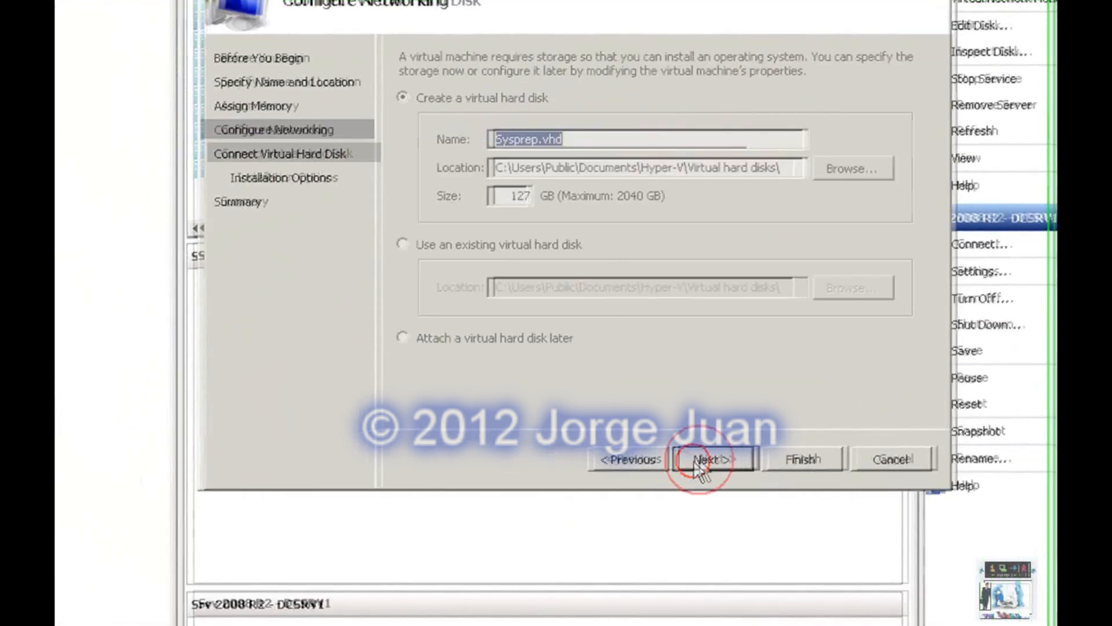
Attach the existing Windows Server 2008 R2 Enterprise Evaluation (Full Edition).vhd from the extraction folder on E: and finish creating the virtual machine.
{"action": "left_click", "coordinate": [411, 244]}
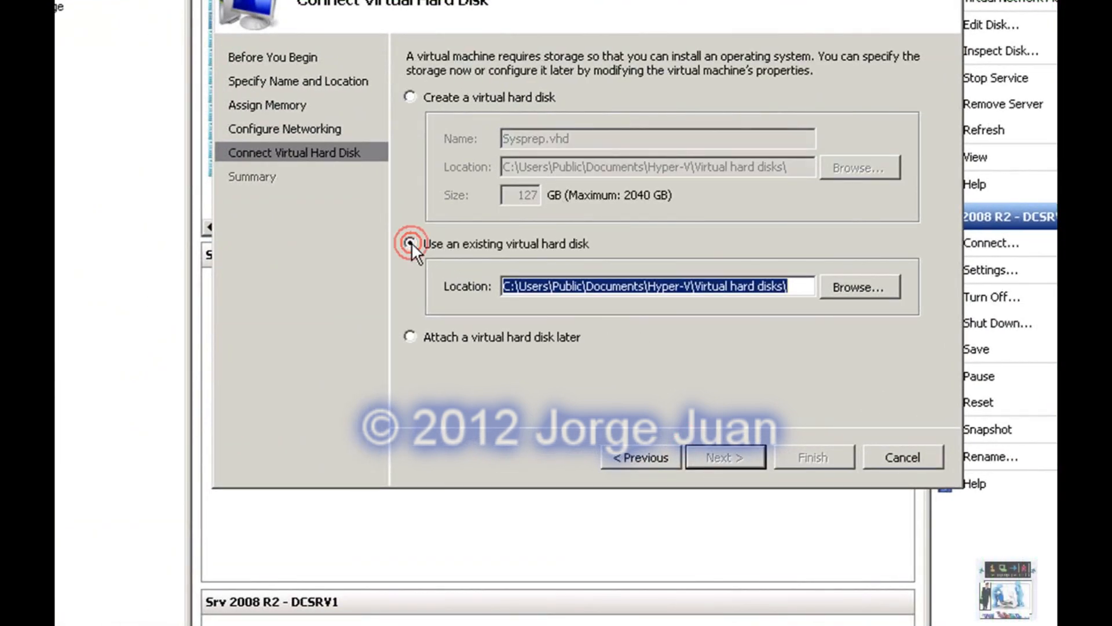
{"action": "left_click", "coordinate": [841, 293]}
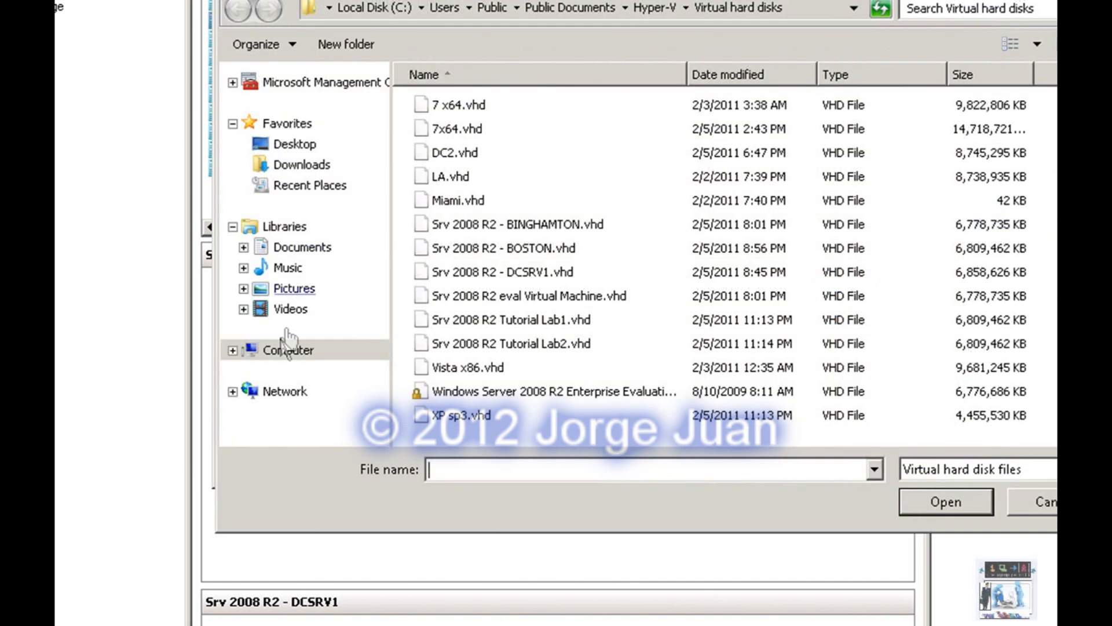
{"action": "left_click", "coordinate": [233, 350]}
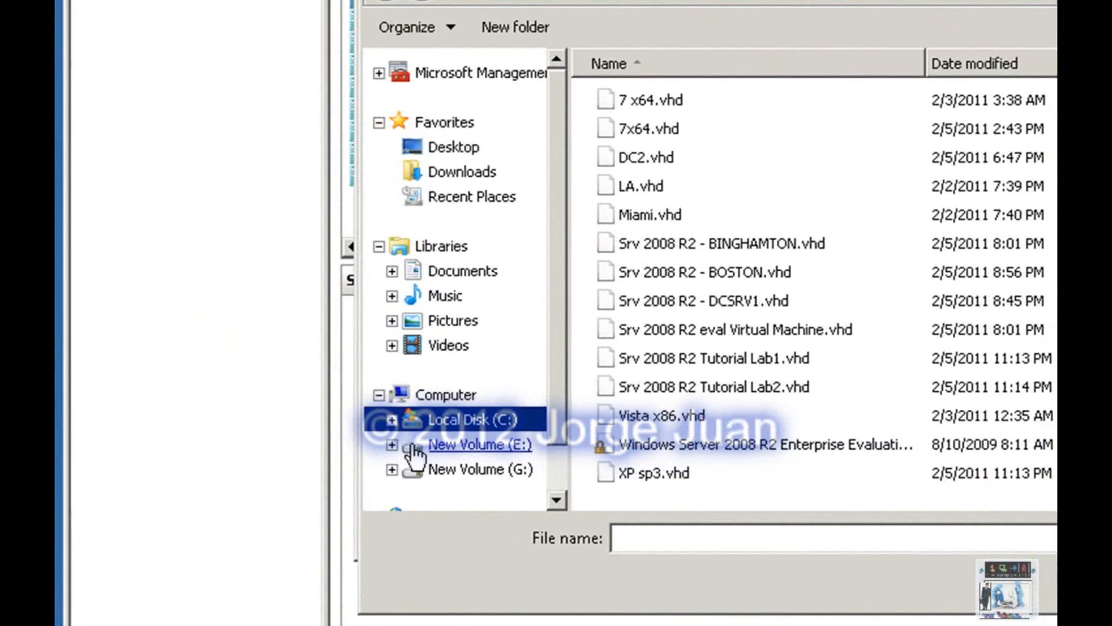
{"action": "left_click", "coordinate": [267, 395]}
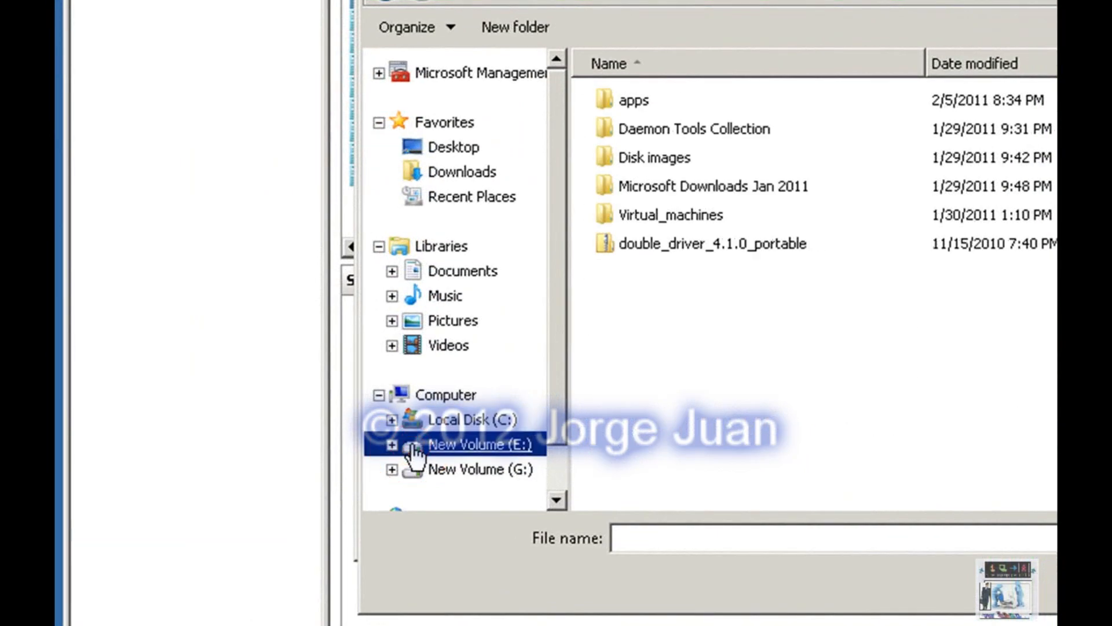
{"action": "double_click", "coordinate": [698, 191]}
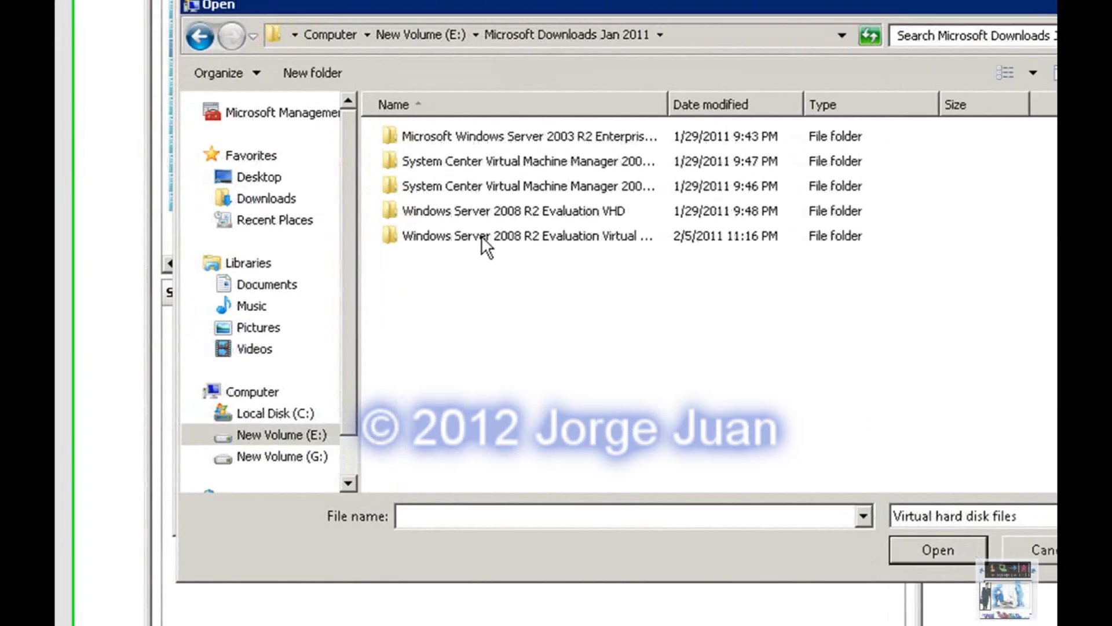
{"action": "double_click", "coordinate": [701, 214]}
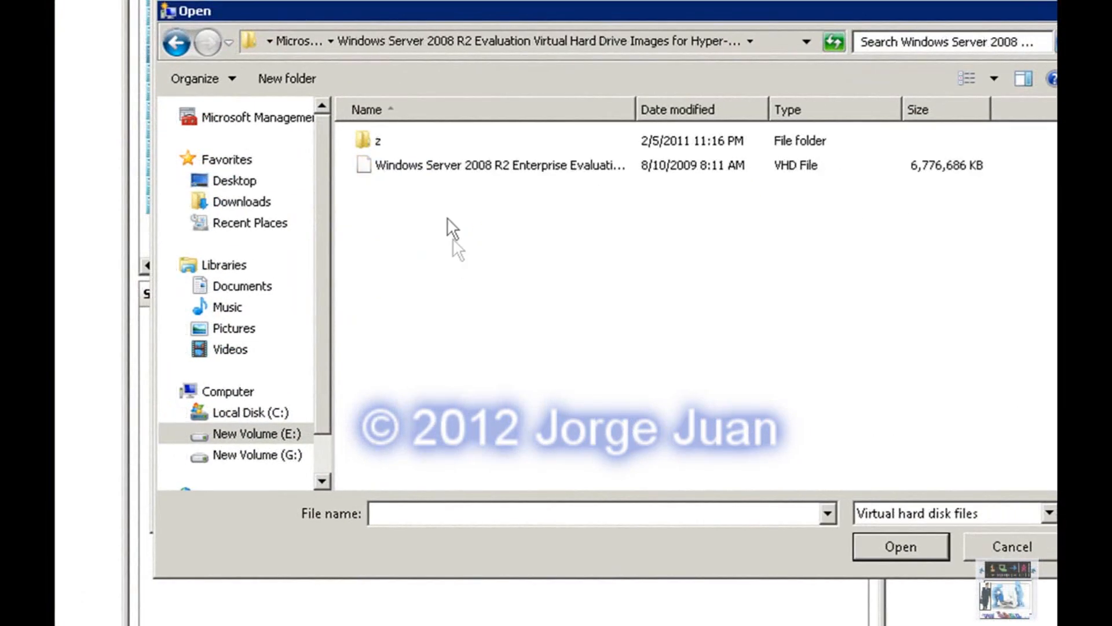
{"action": "double_click", "coordinate": [441, 168]}
{"action": "left_click", "coordinate": [677, 500]}
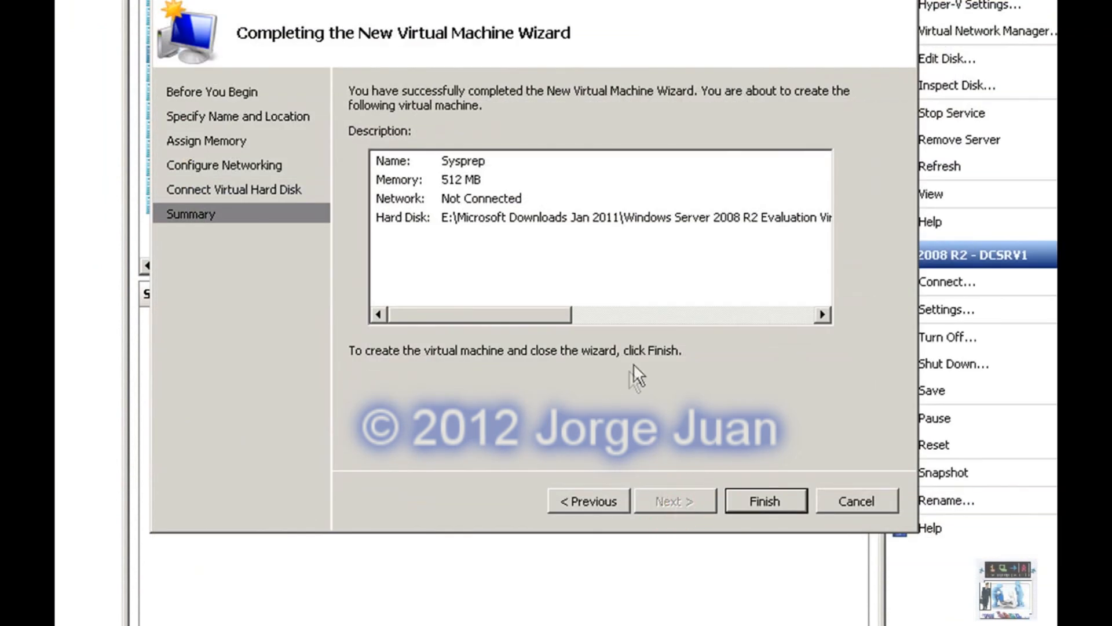
{"action": "left_click", "coordinate": [750, 497]}
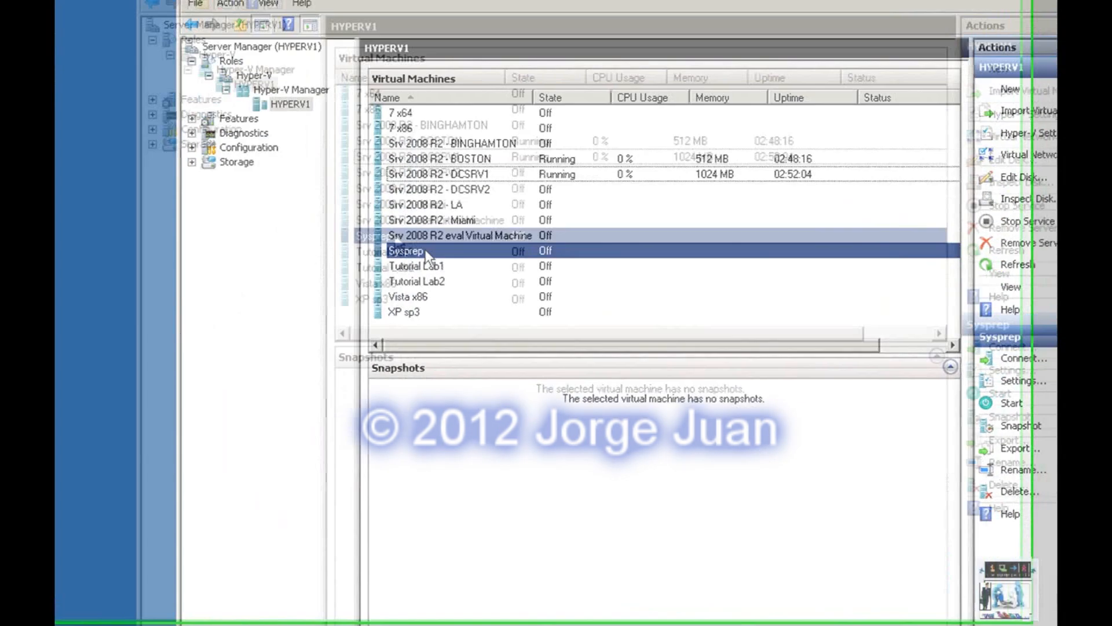
Connect to the Sysprep virtual machine and start it.
{"action": "left_click", "coordinate": [207, 148]}
{"action": "double_click", "coordinate": [503, 287]}
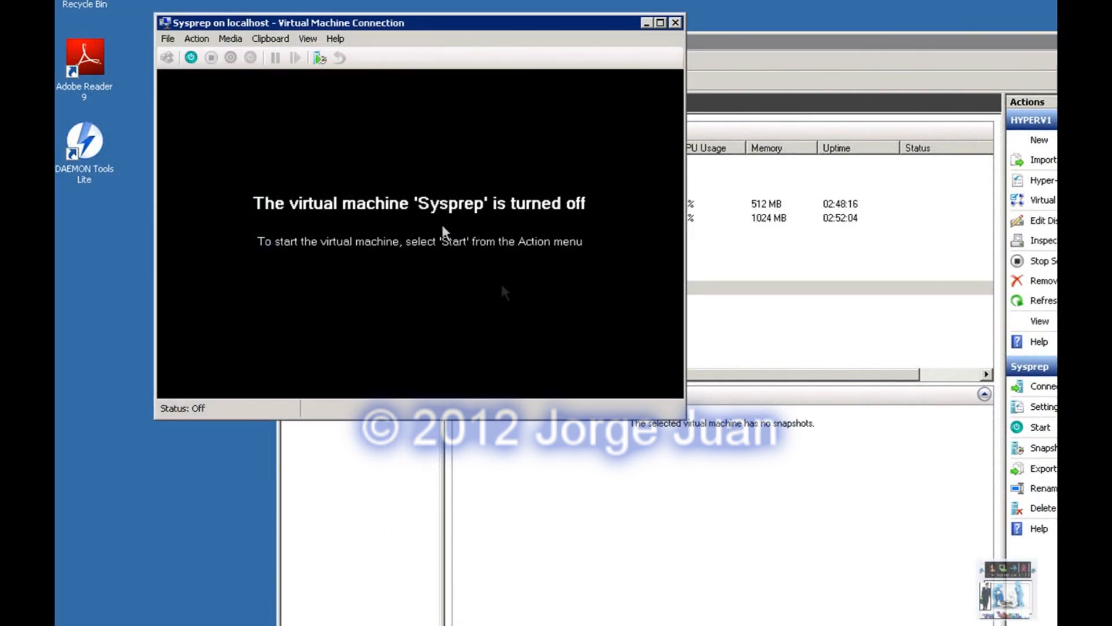
{"action": "left_click", "coordinate": [191, 58]}
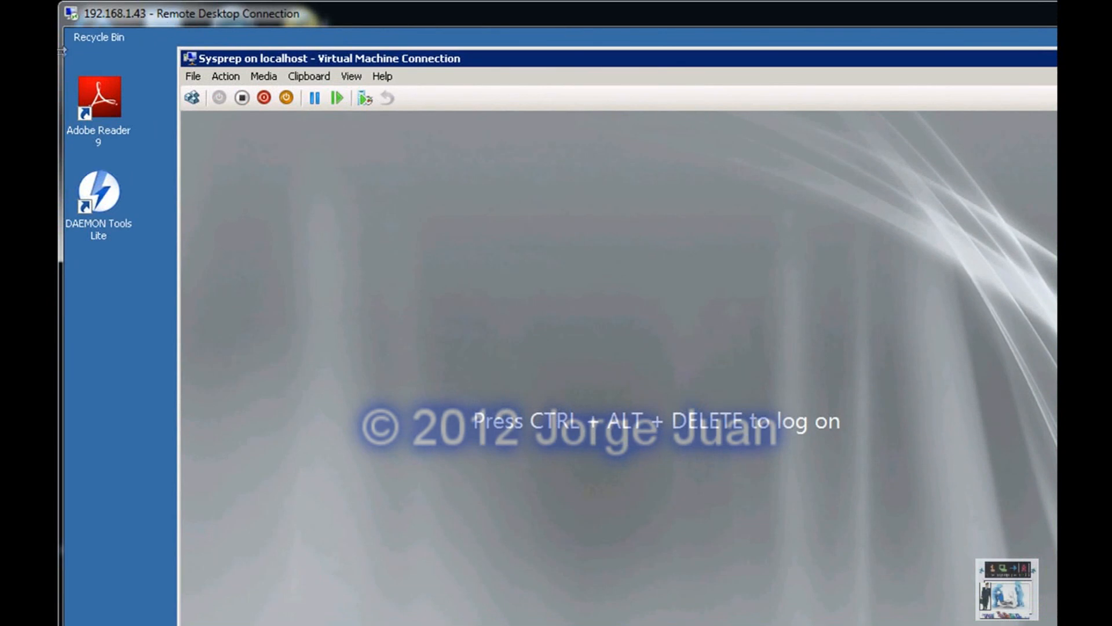
Log on to the Sysprep virtual machine as Administrator by entering the account password.
{"action": "left_click", "coordinate": [191, 98]}
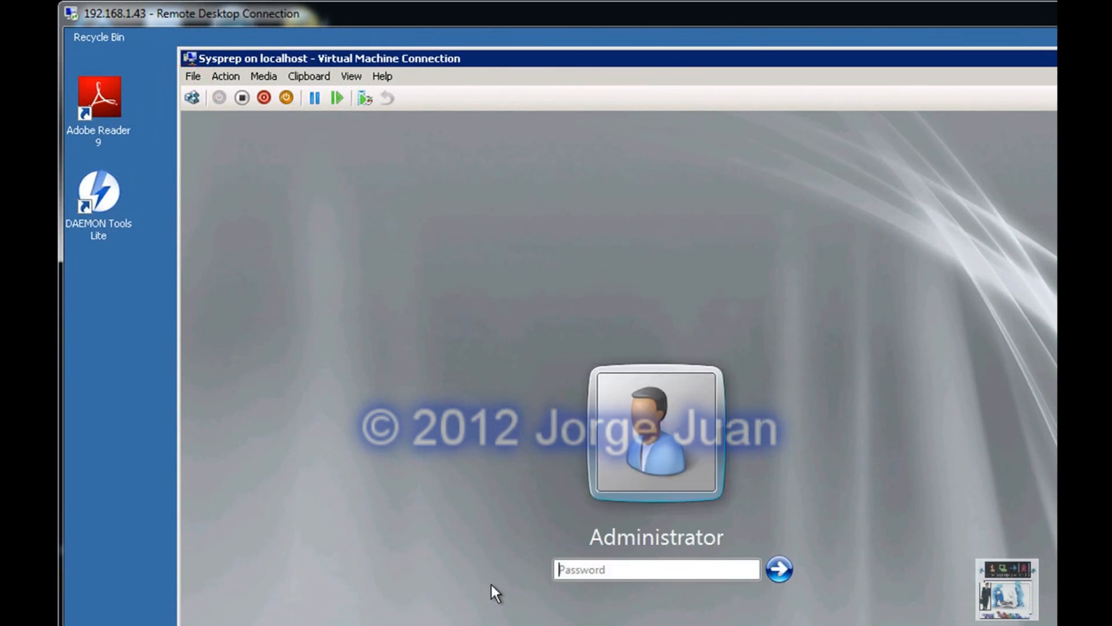
{"action": "type", "text": "••••"}
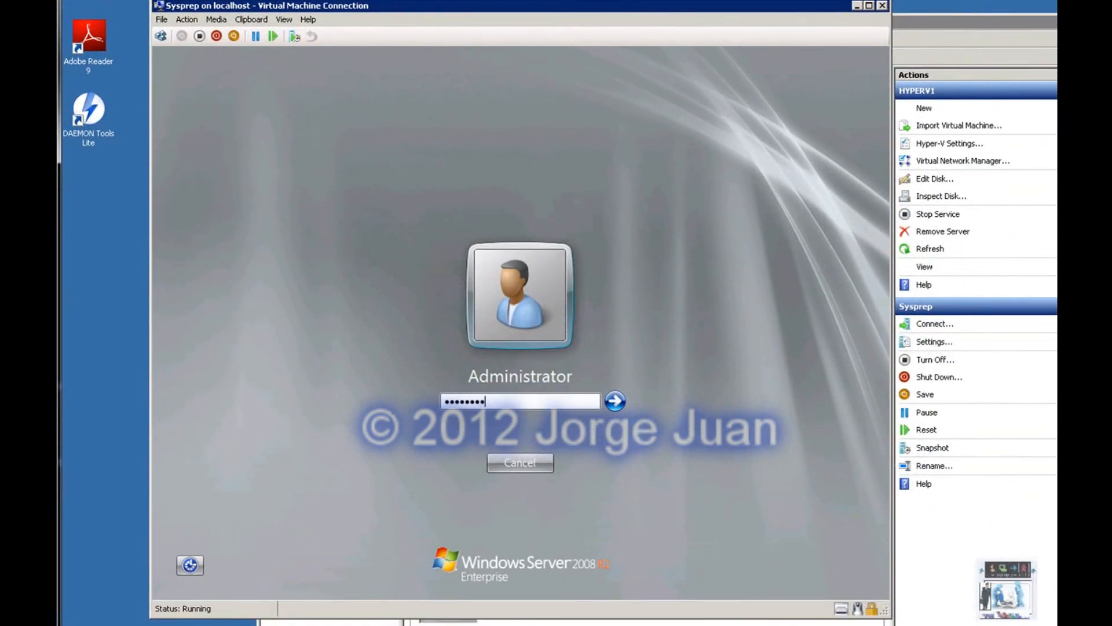
{"action": "key", "text": "Return"}
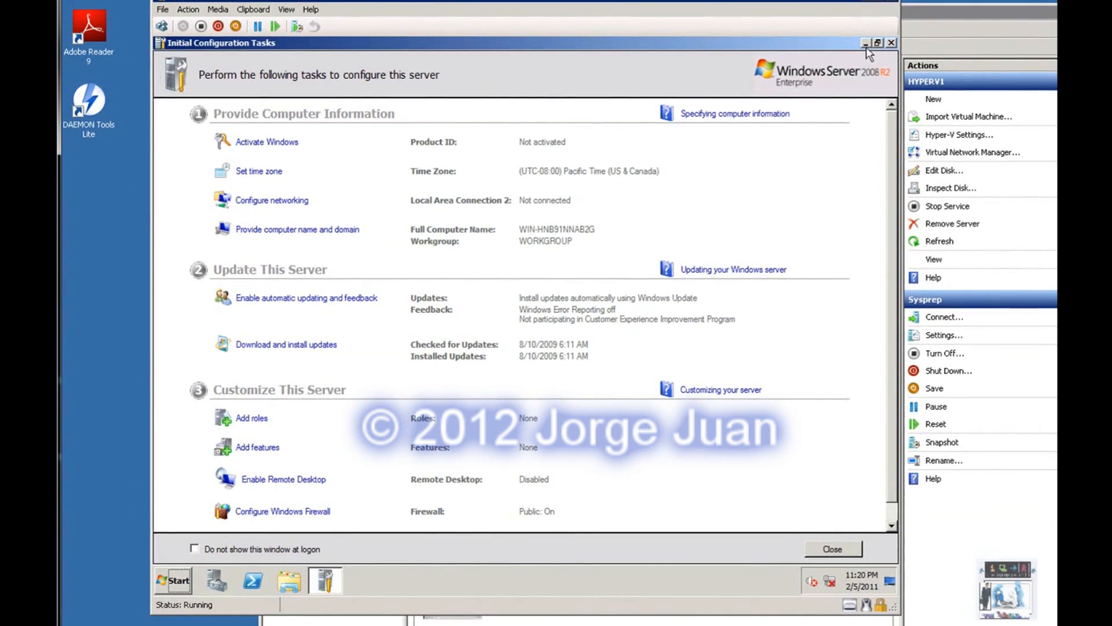
Minimize the Initial Configuration Tasks window and open C:\Windows\System32 inside the virtual machine.
{"action": "left_click", "coordinate": [866, 46]}
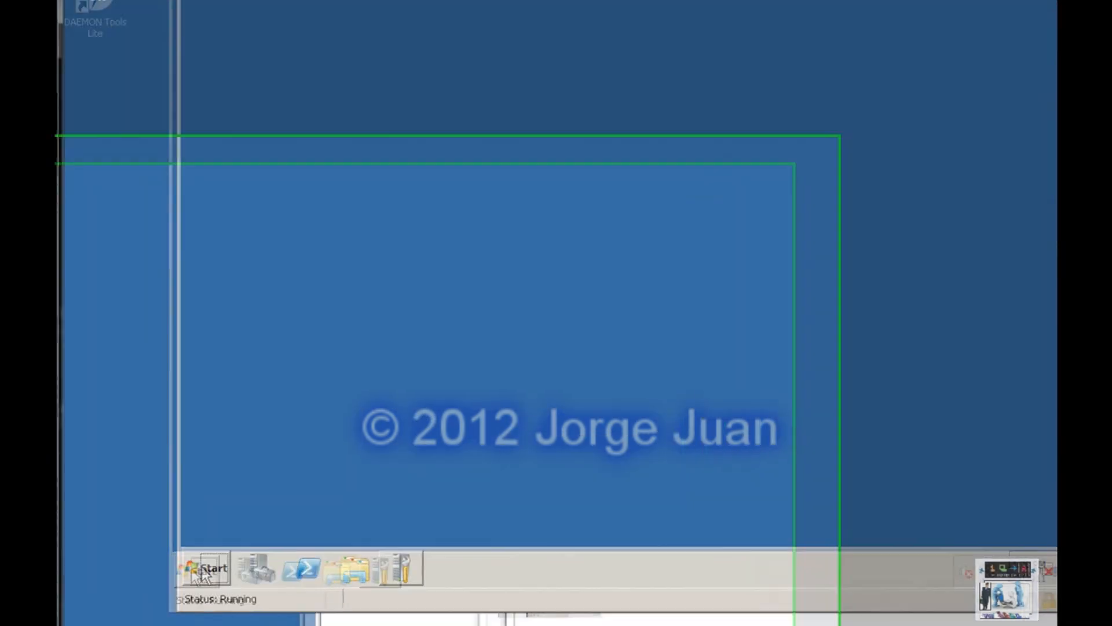
{"action": "left_click", "coordinate": [170, 579]}
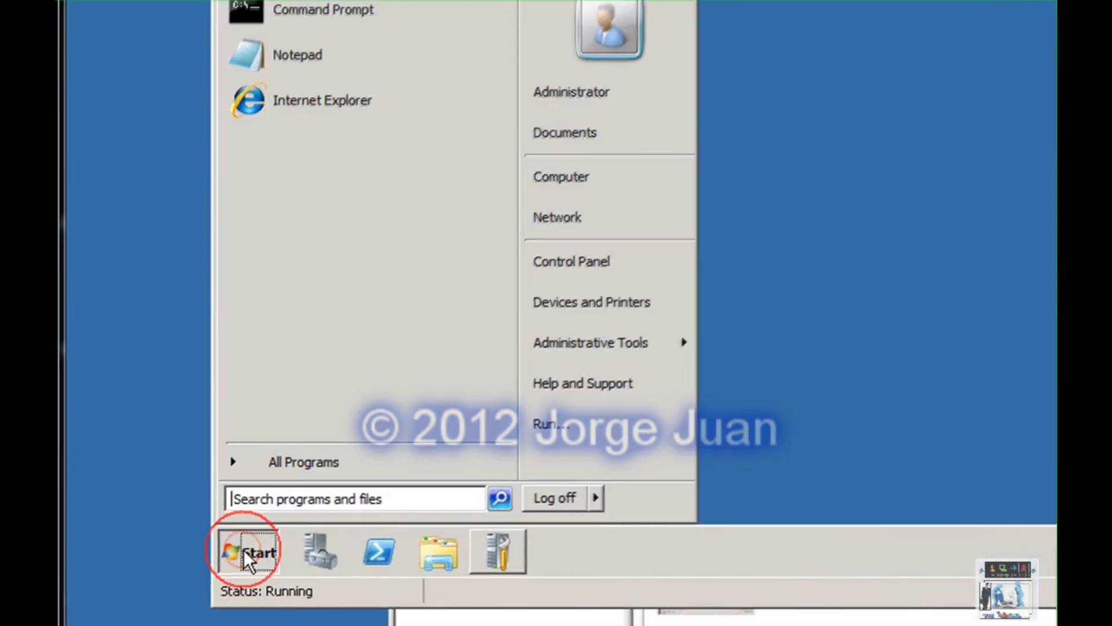
{"action": "left_click", "coordinate": [573, 188]}
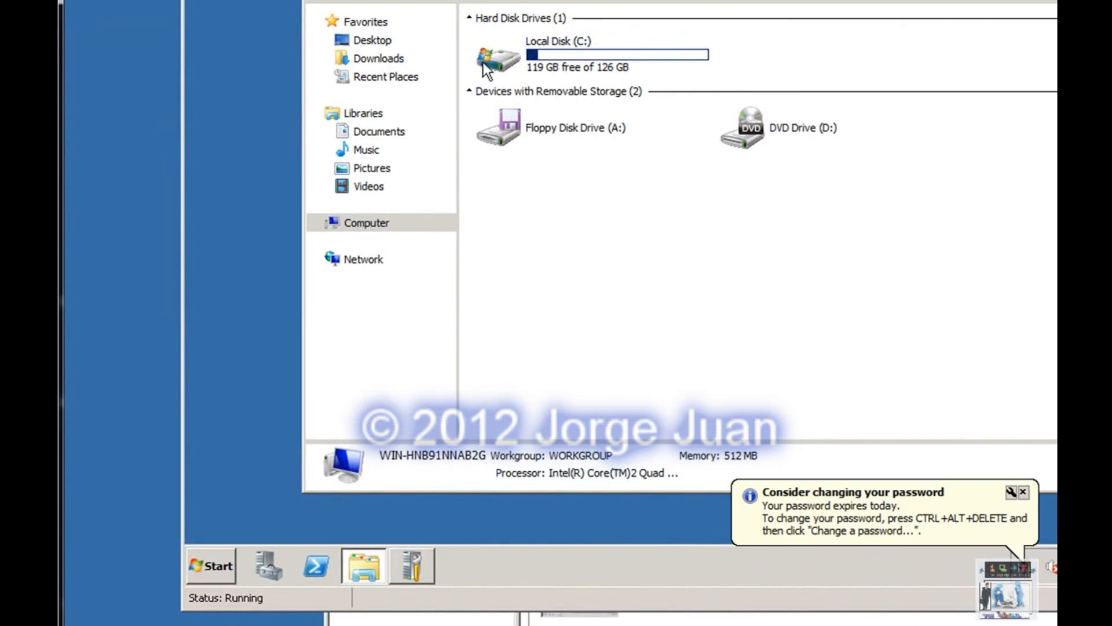
{"action": "double_click", "coordinate": [483, 60]}
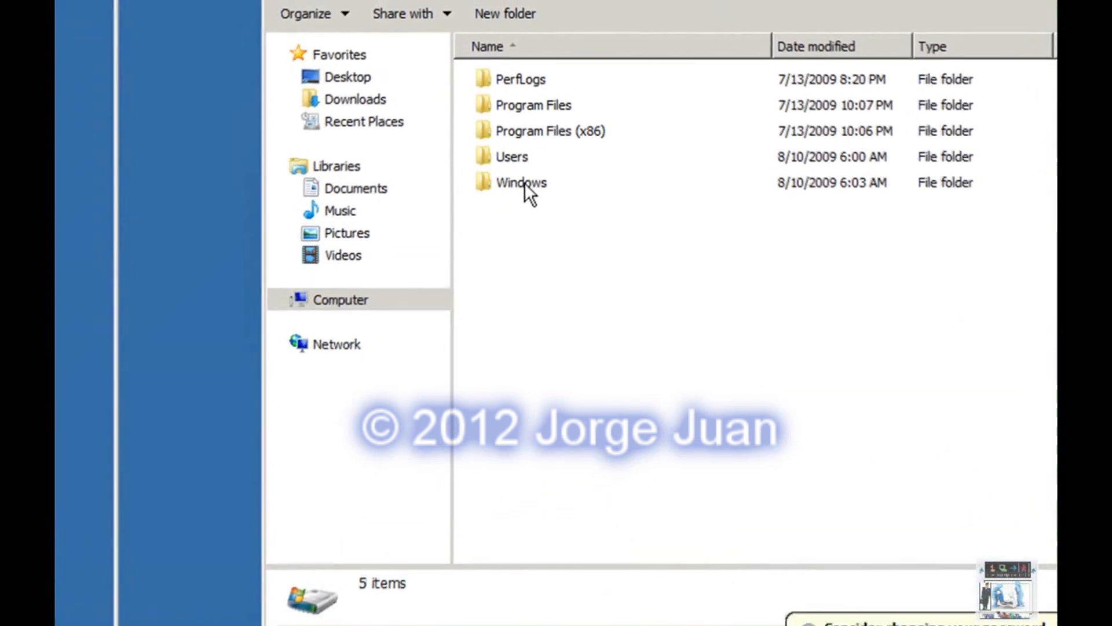
{"action": "double_click", "coordinate": [517, 126]}
{"action": "scroll", "coordinate": [669, 486], "scroll_direction": "down", "scroll_amount": 6}
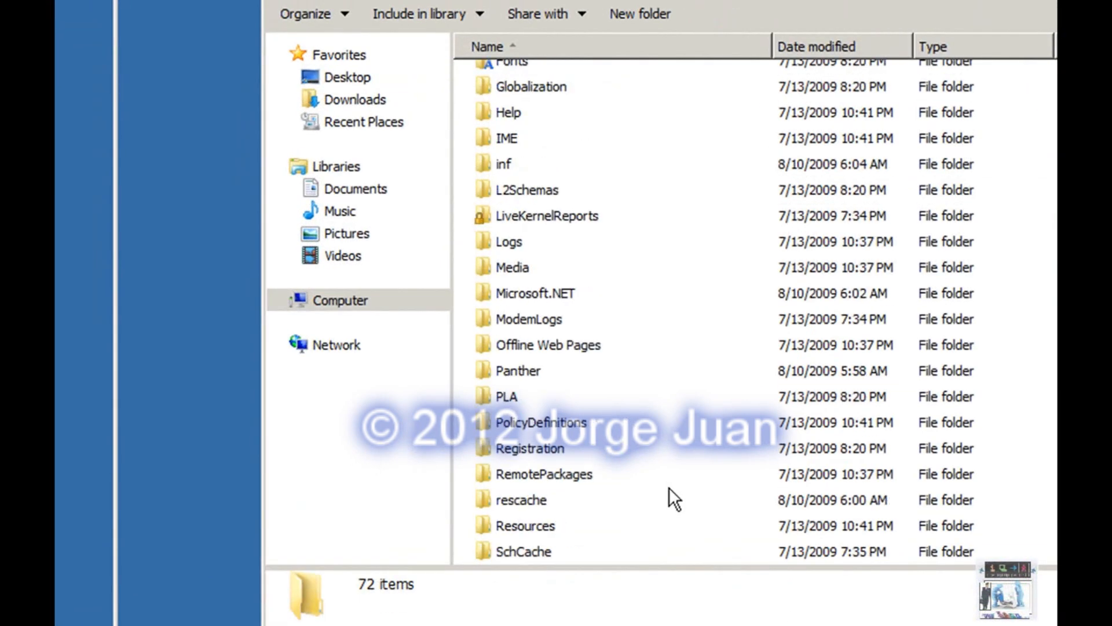
{"action": "scroll", "coordinate": [669, 487], "scroll_direction": "down", "scroll_amount": 2}
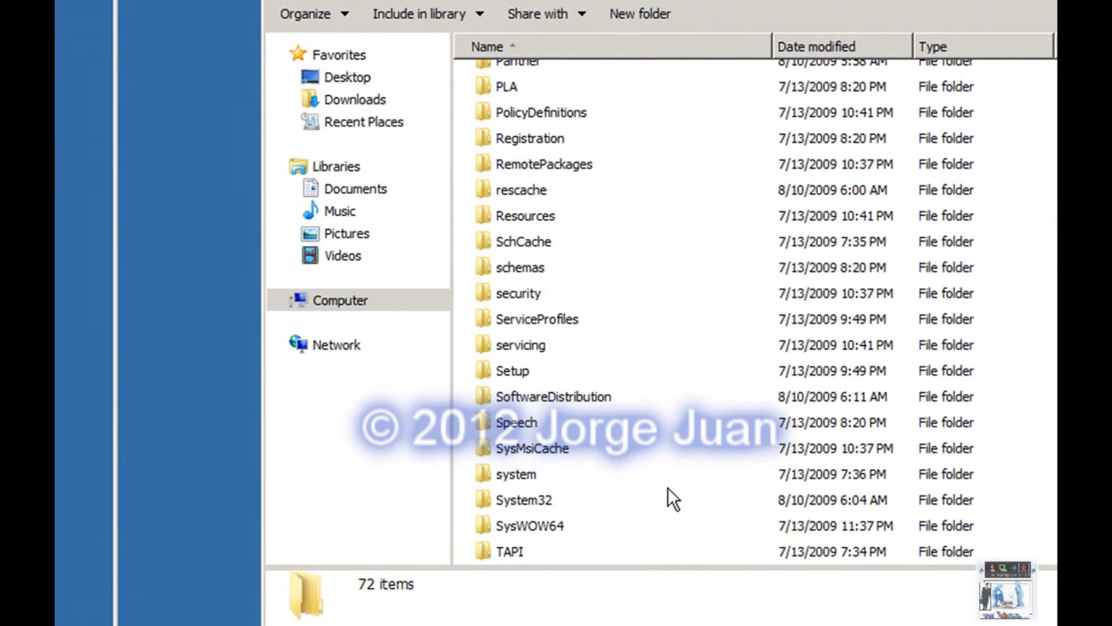
{"action": "double_click", "coordinate": [506, 505]}
Open the sysprep folder inside System32 and launch the sysprep application.
{"action": "scroll", "coordinate": [638, 478], "scroll_direction": "down", "scroll_amount": 4}
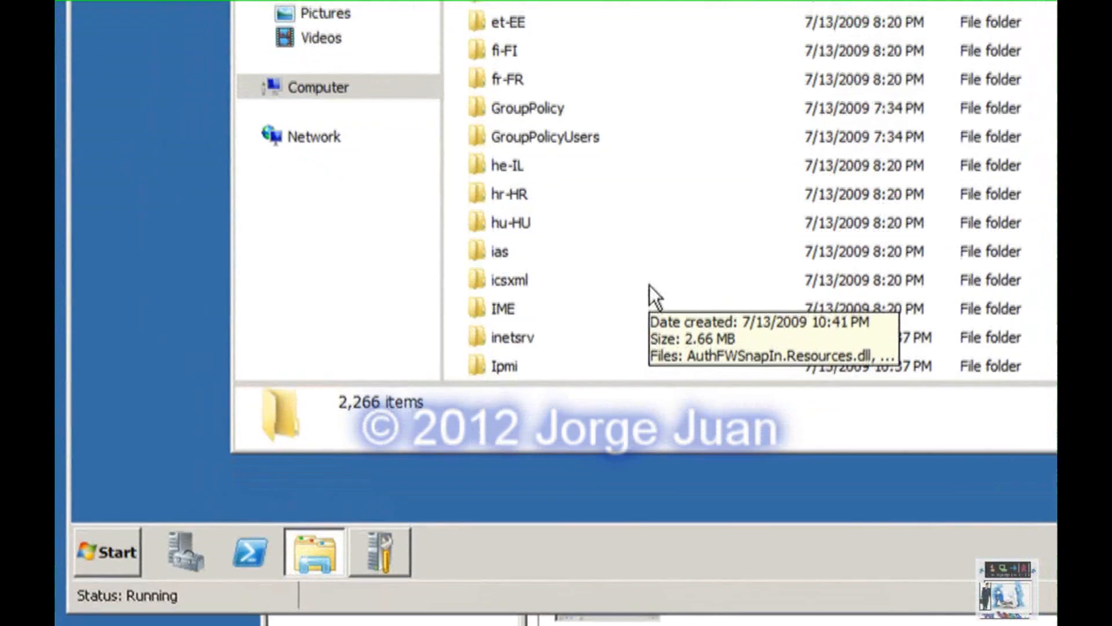
{"action": "scroll", "coordinate": [648, 283], "scroll_direction": "down", "scroll_amount": 6}
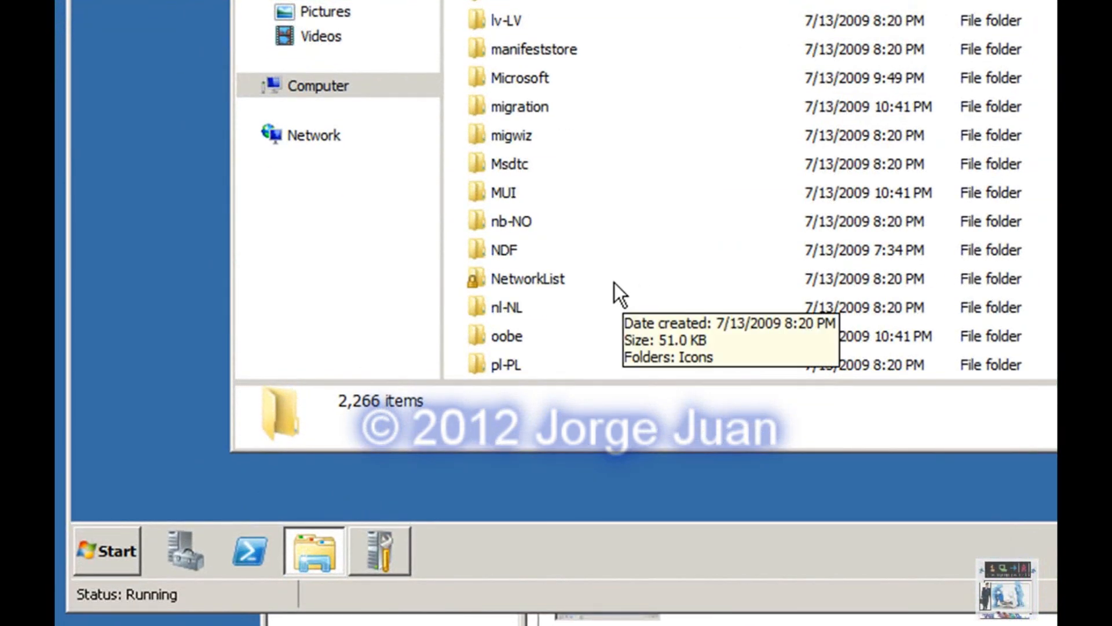
{"action": "scroll", "coordinate": [614, 283], "scroll_direction": "down", "scroll_amount": 4}
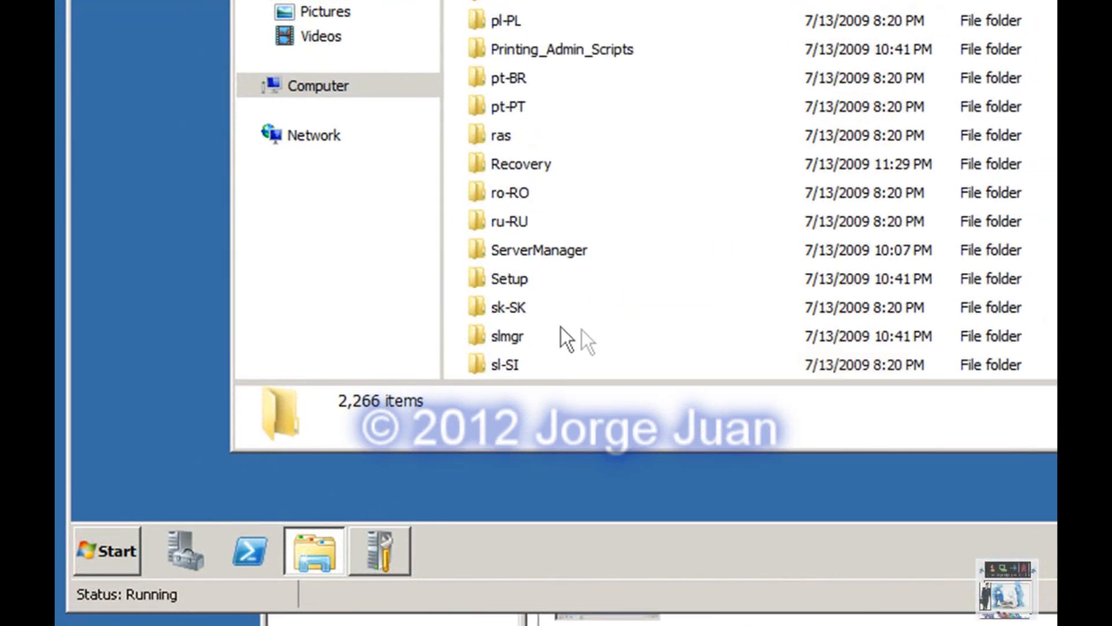
{"action": "scroll", "coordinate": [582, 328], "scroll_direction": "down", "scroll_amount": 3}
{"action": "left_click", "coordinate": [478, 336]}
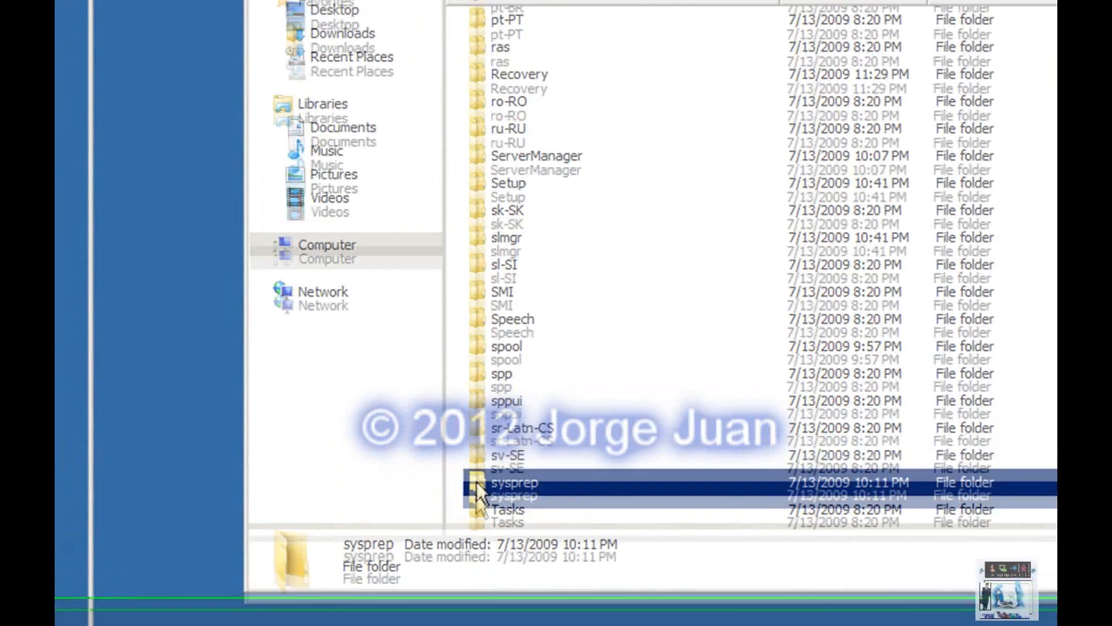
{"action": "double_click", "coordinate": [477, 356]}
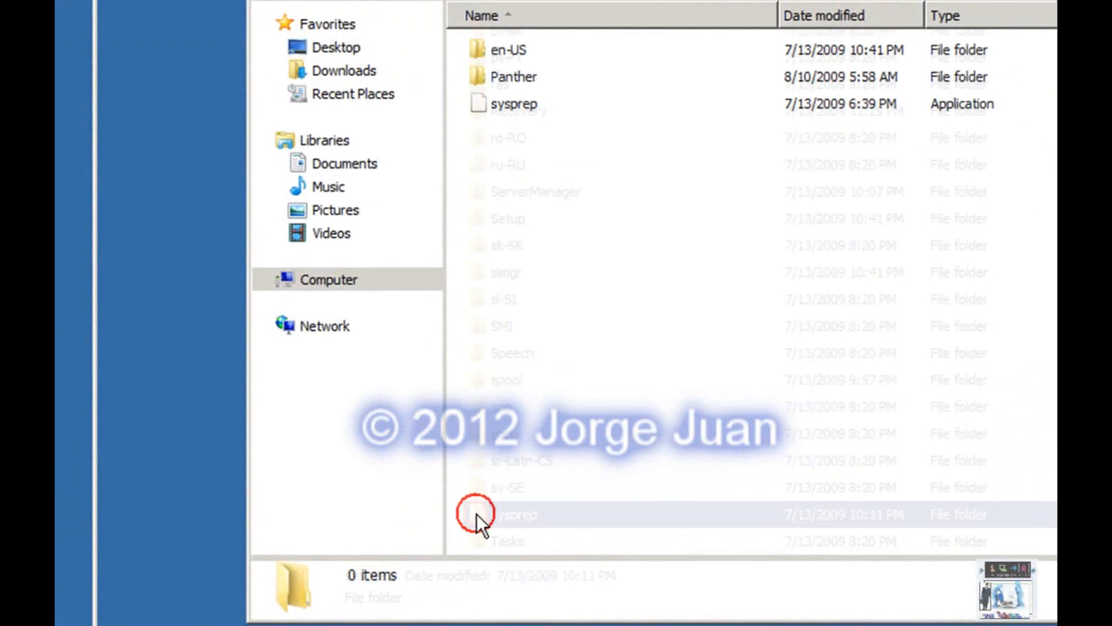
{"action": "double_click", "coordinate": [520, 111]}
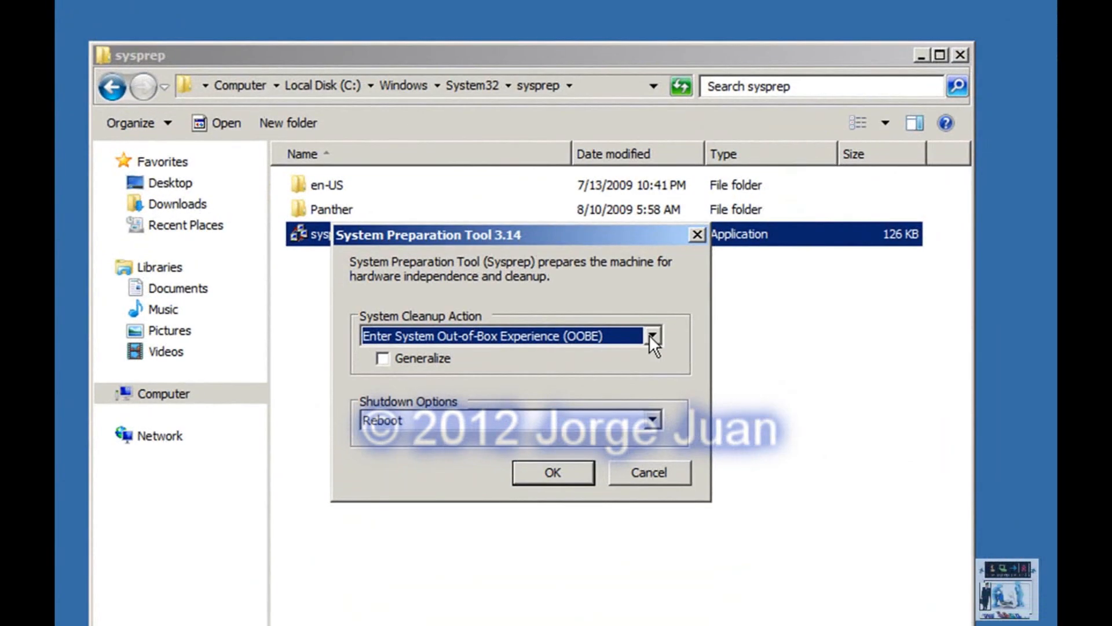
Run Sysprep with Enter System Out-of-Box Experience (OOBE), Generalize enabled and the shutdown option set to Shutdown.
{"action": "left_click", "coordinate": [652, 336]}
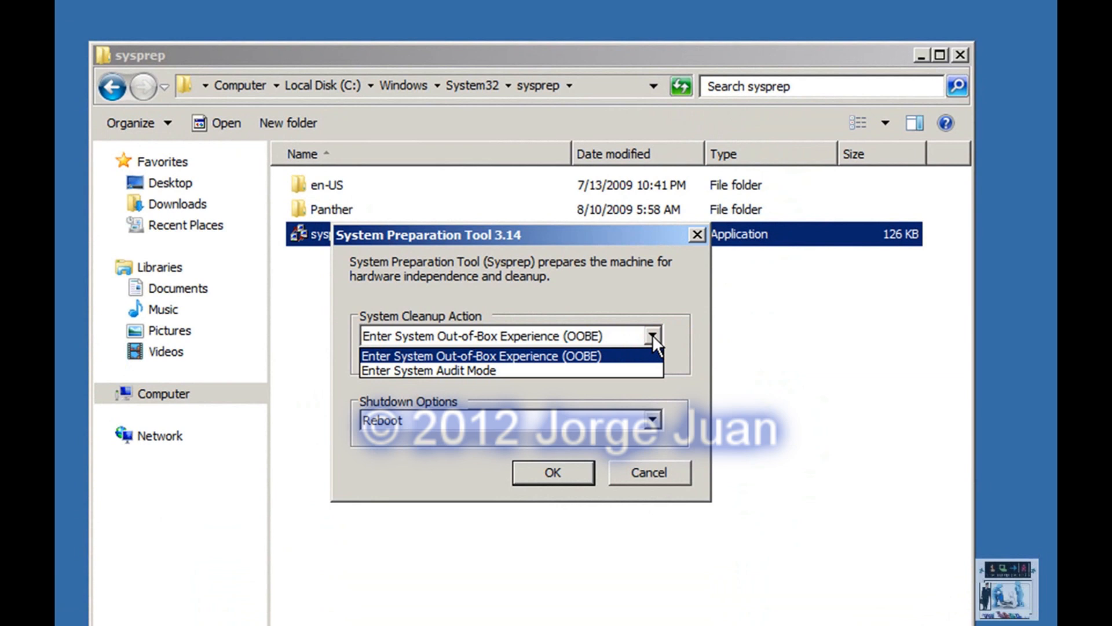
{"action": "left_click", "coordinate": [652, 335]}
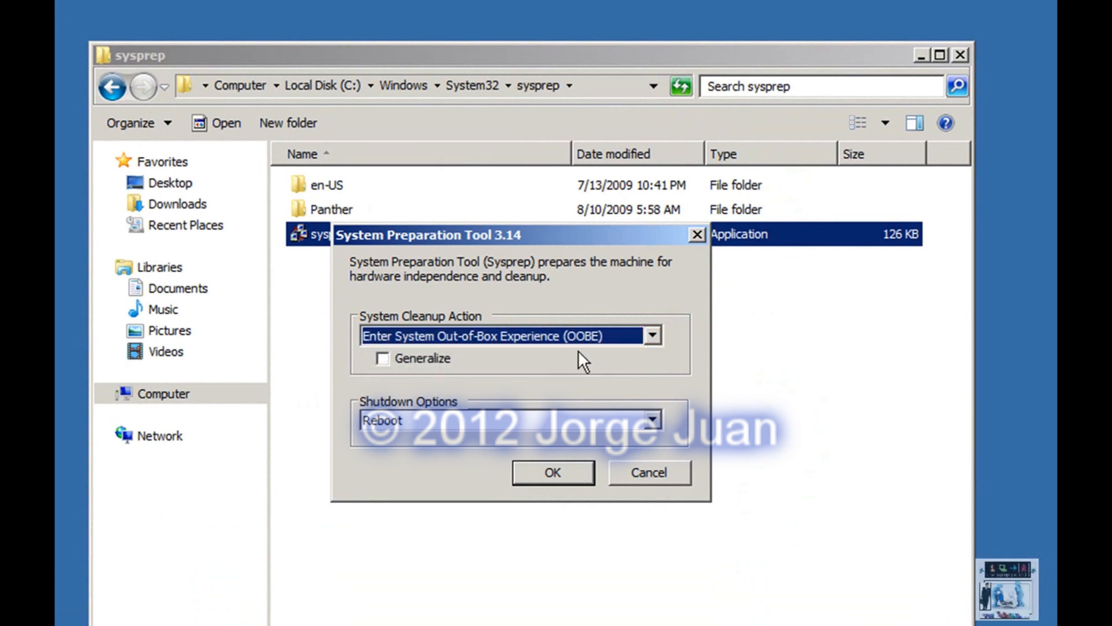
{"action": "left_click", "coordinate": [388, 359]}
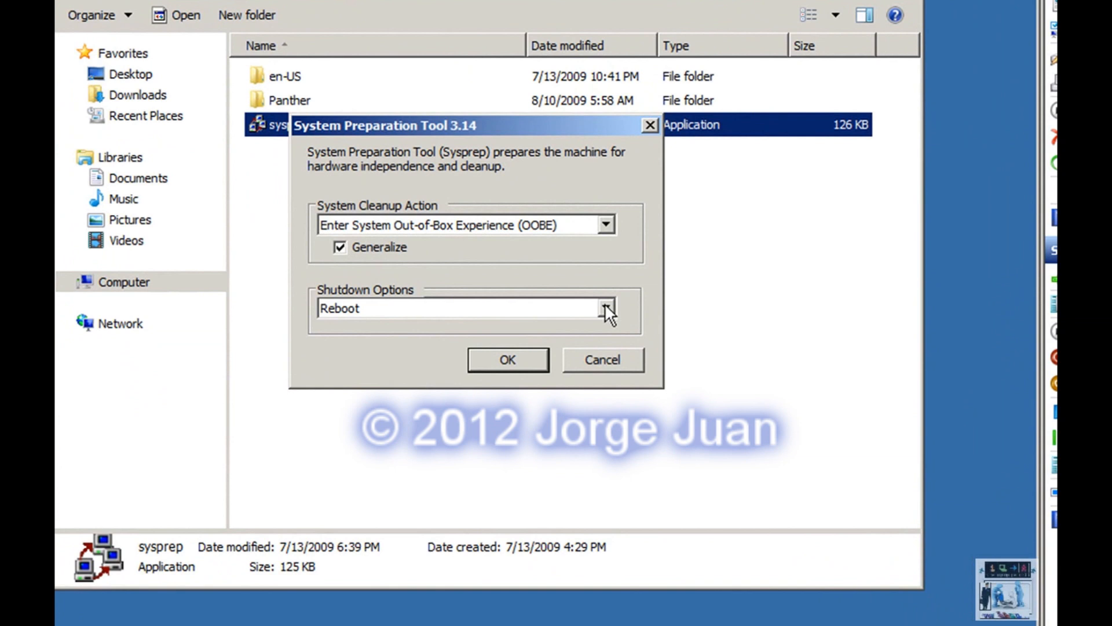
{"action": "left_click", "coordinate": [605, 307]}
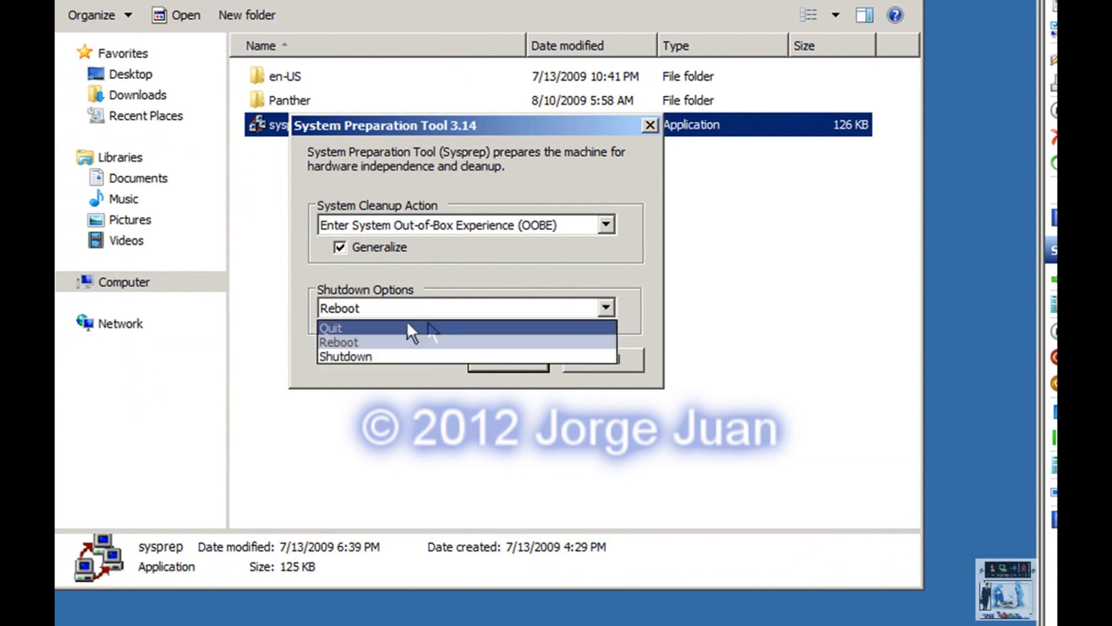
{"action": "left_click", "coordinate": [383, 353]}
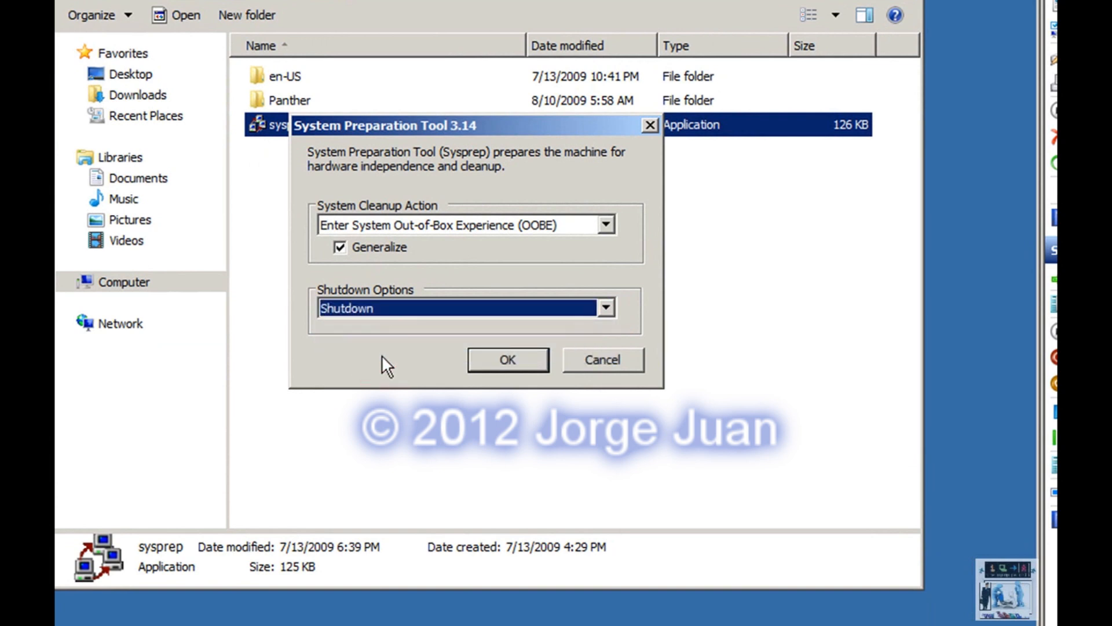
{"action": "left_click", "coordinate": [520, 359]}
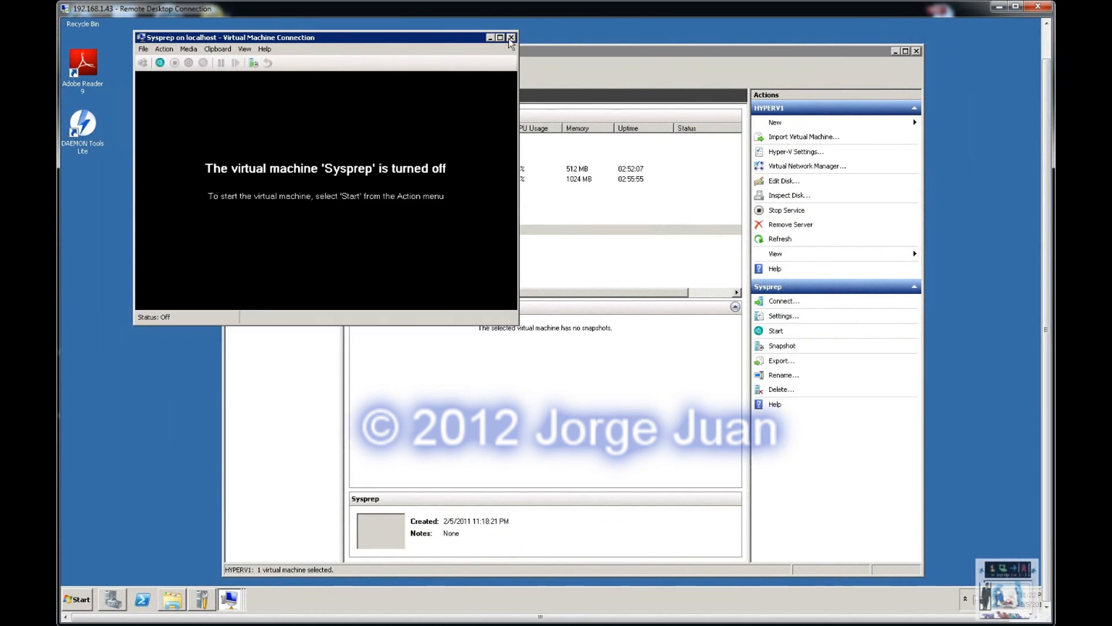
Close the Sysprep connection and open E:\Microsoft Downloads Jan 2011\Windows Server 2008 R2 Evaluation Virtual Hard Drive Images for Hyper-V (180 Days) on the host.
{"action": "left_click", "coordinate": [511, 38]}
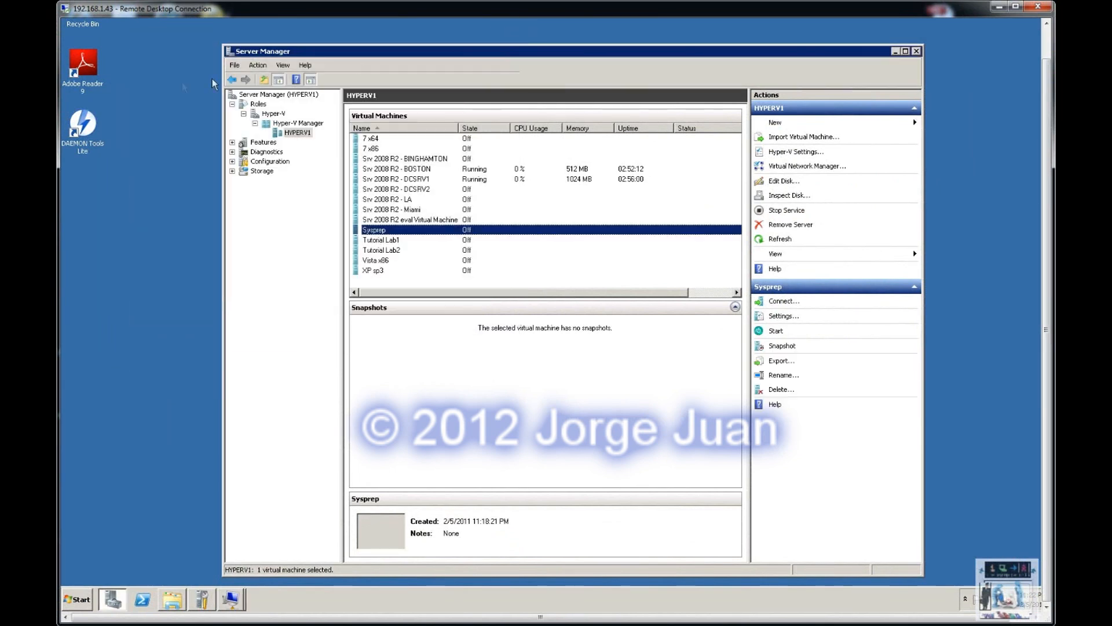
{"action": "left_click", "coordinate": [84, 603]}
{"action": "left_click", "coordinate": [252, 405]}
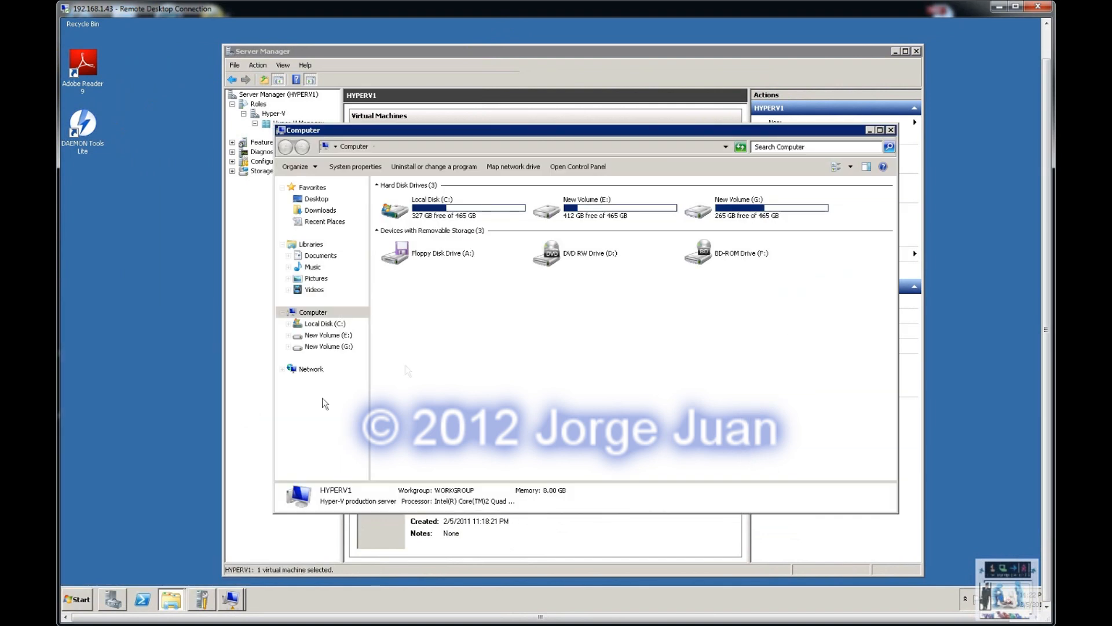
{"action": "double_click", "coordinate": [547, 212]}
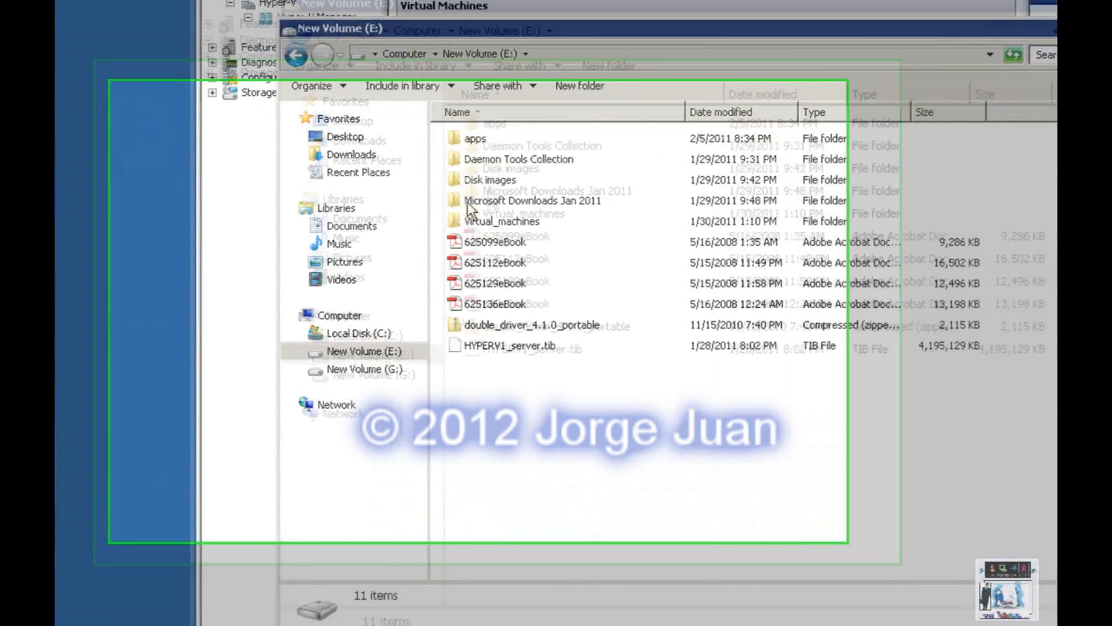
{"action": "double_click", "coordinate": [469, 203]}
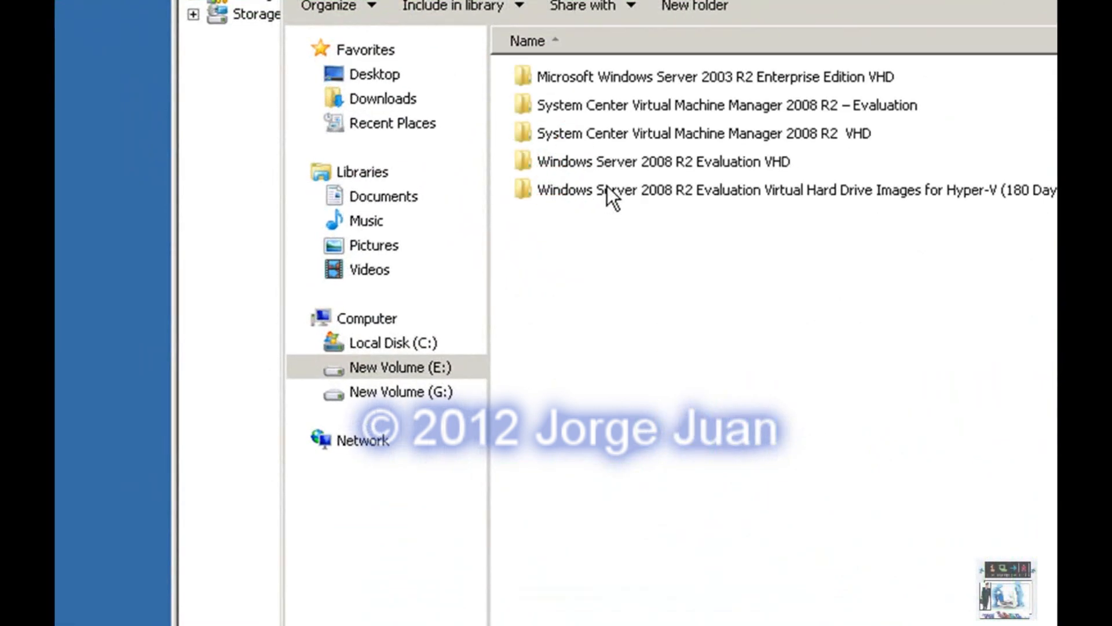
{"action": "double_click", "coordinate": [607, 189]}
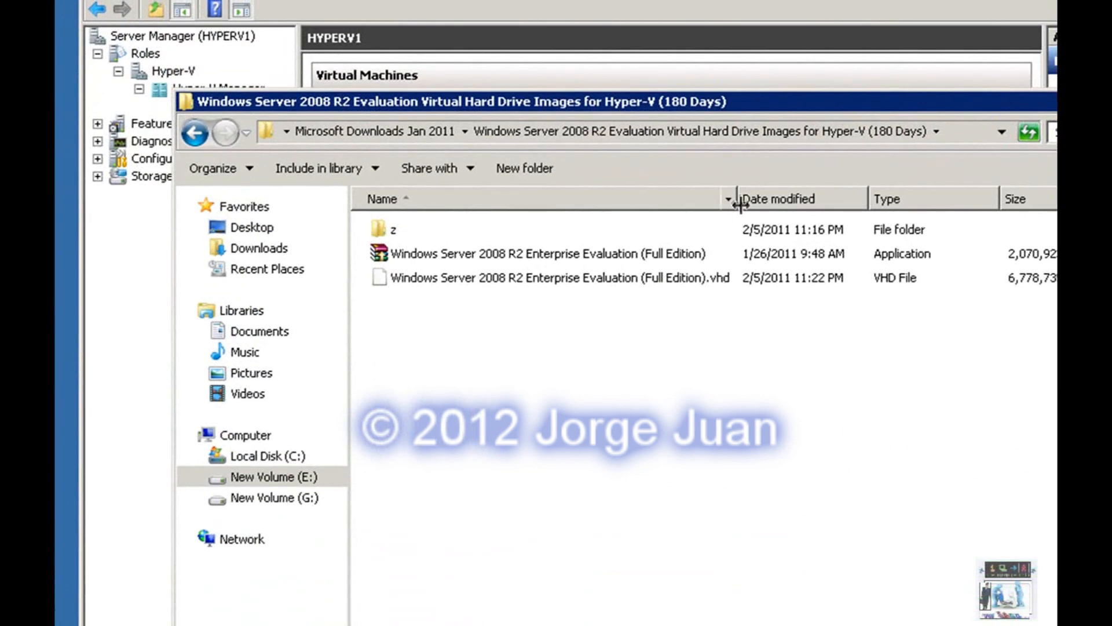
Rename the VHD file as Sysprep Windows Server 2008 R2 Enterprise Evaluation (Full Edition).vhd.
{"action": "left_click", "coordinate": [608, 279]}
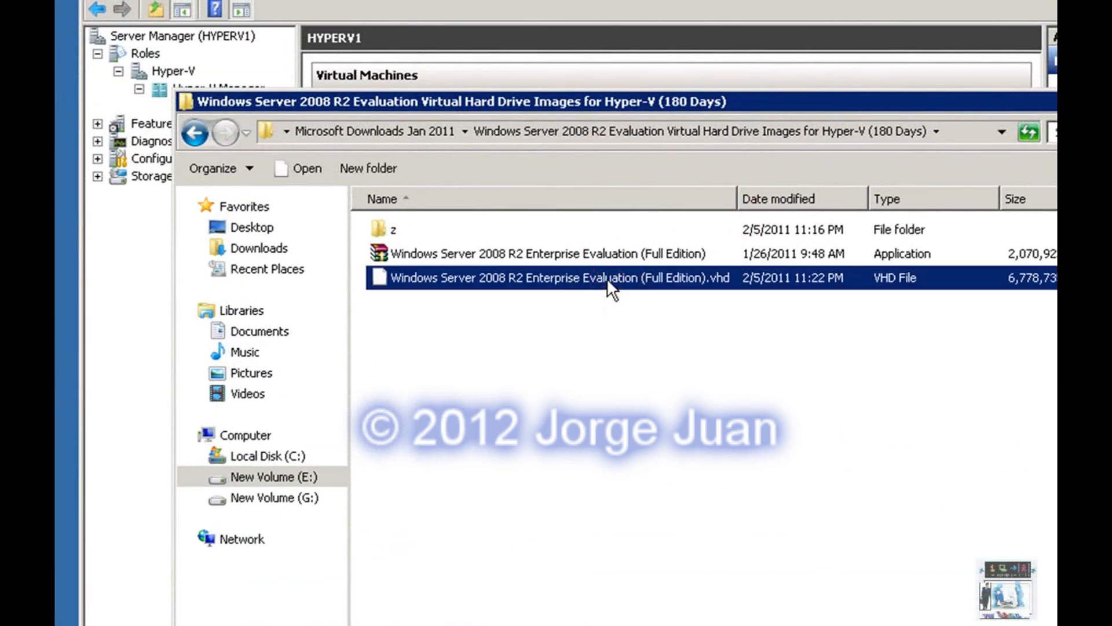
{"action": "right_click", "coordinate": [606, 278]}
{"action": "left_click", "coordinate": [648, 450]}
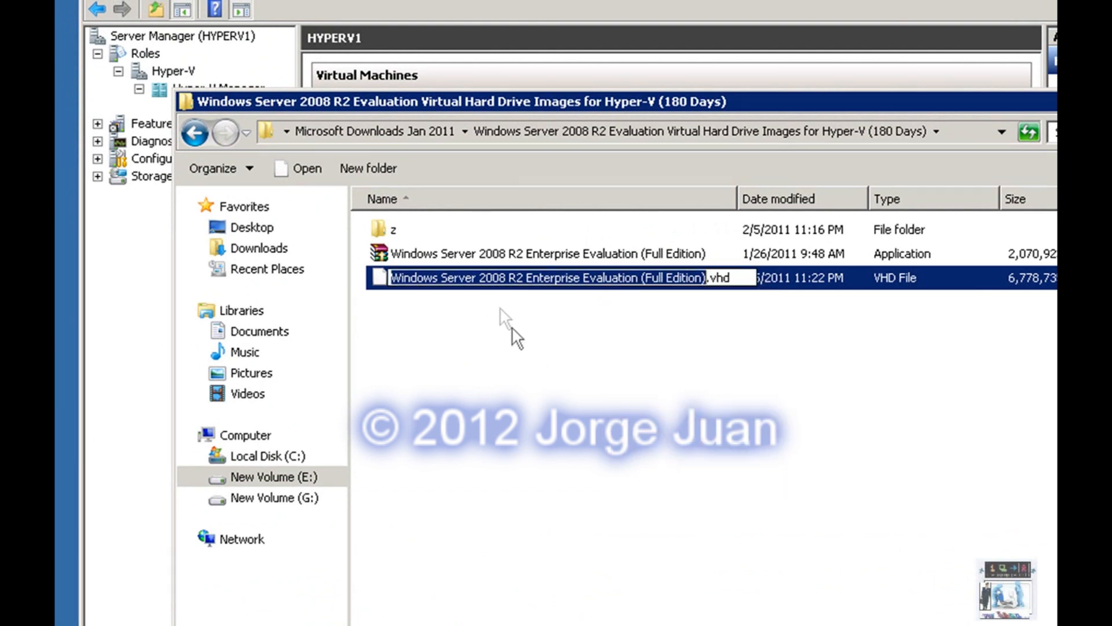
{"action": "left_click", "coordinate": [392, 278]}
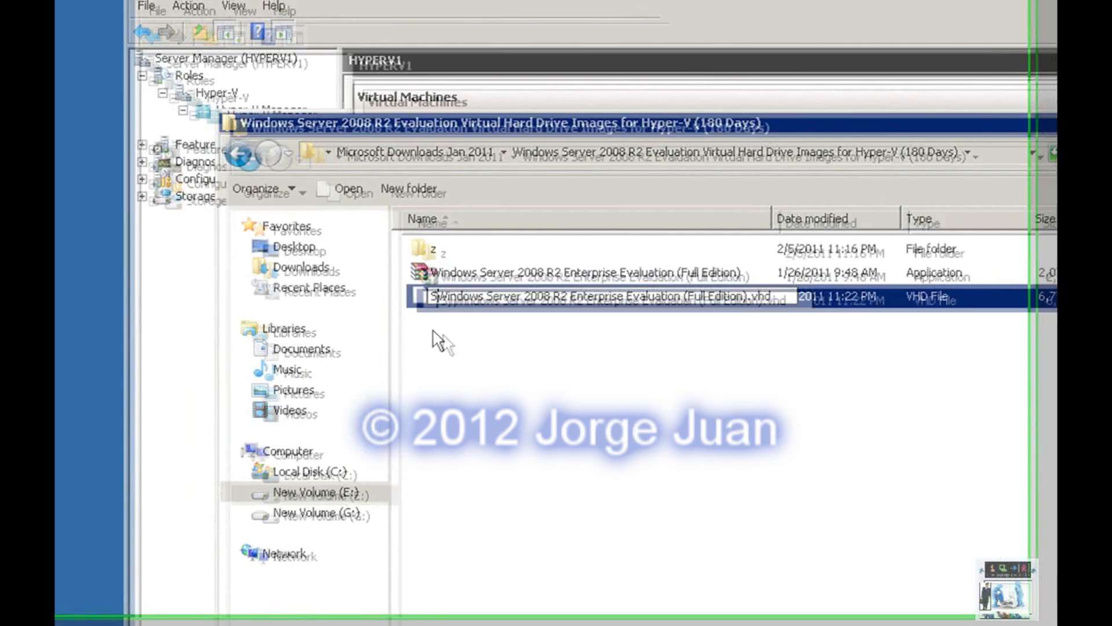
{"action": "type", "text": "Sys"}
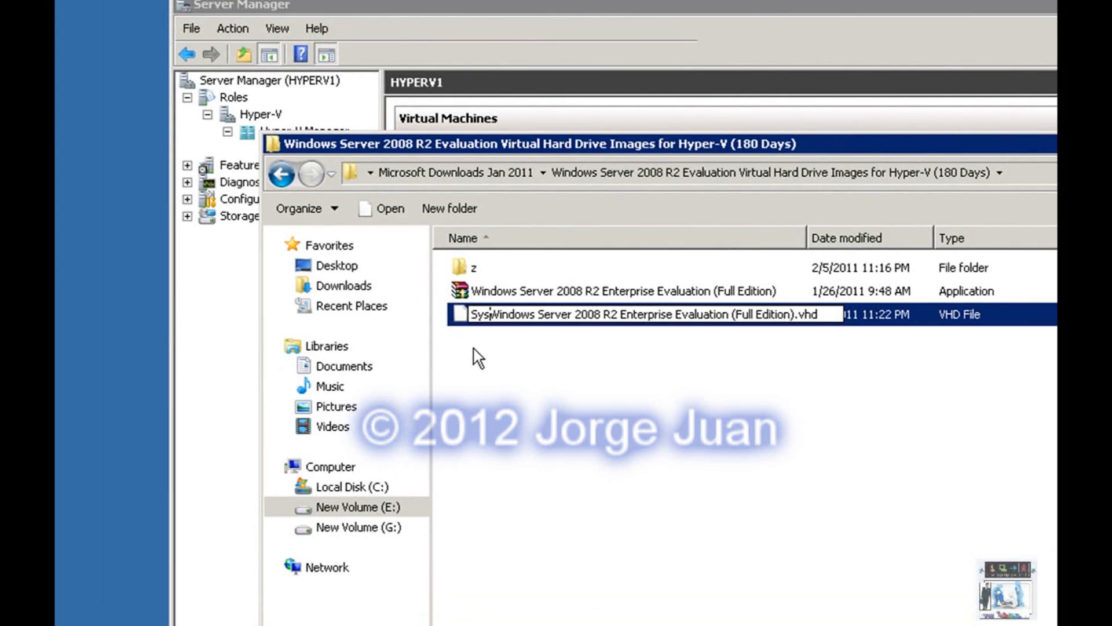
{"action": "type", "text": "prep"}
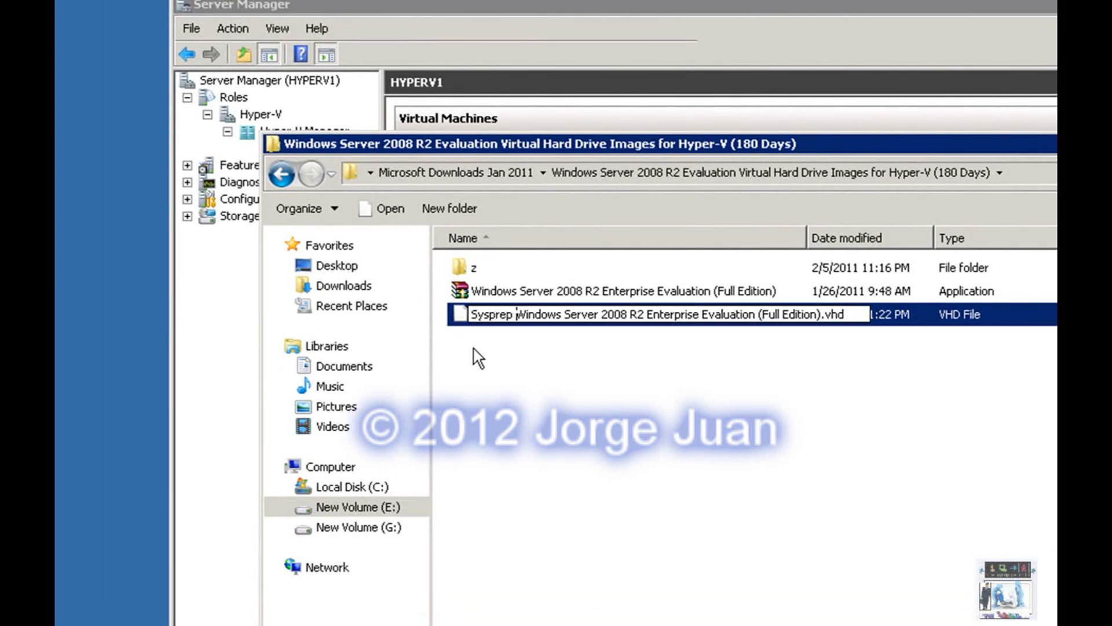
{"action": "left_click", "coordinate": [479, 351]}
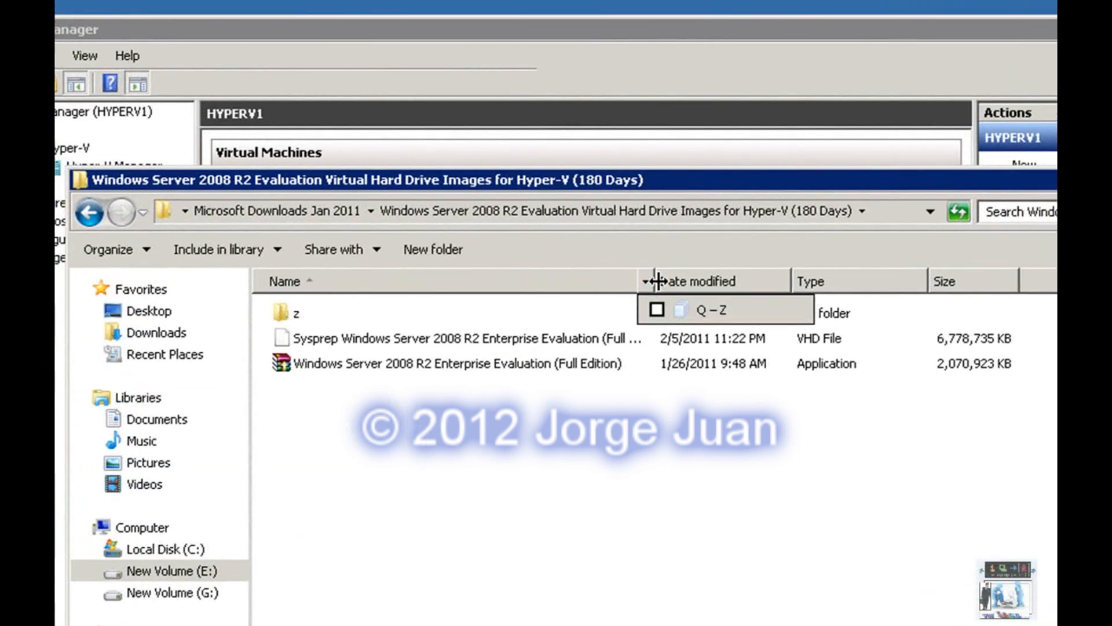
Fit the Name column to the full file names, check the renamed Sysprep VHD and close the folder window.
{"action": "double_click", "coordinate": [753, 252]}
{"action": "left_click", "coordinate": [557, 339]}
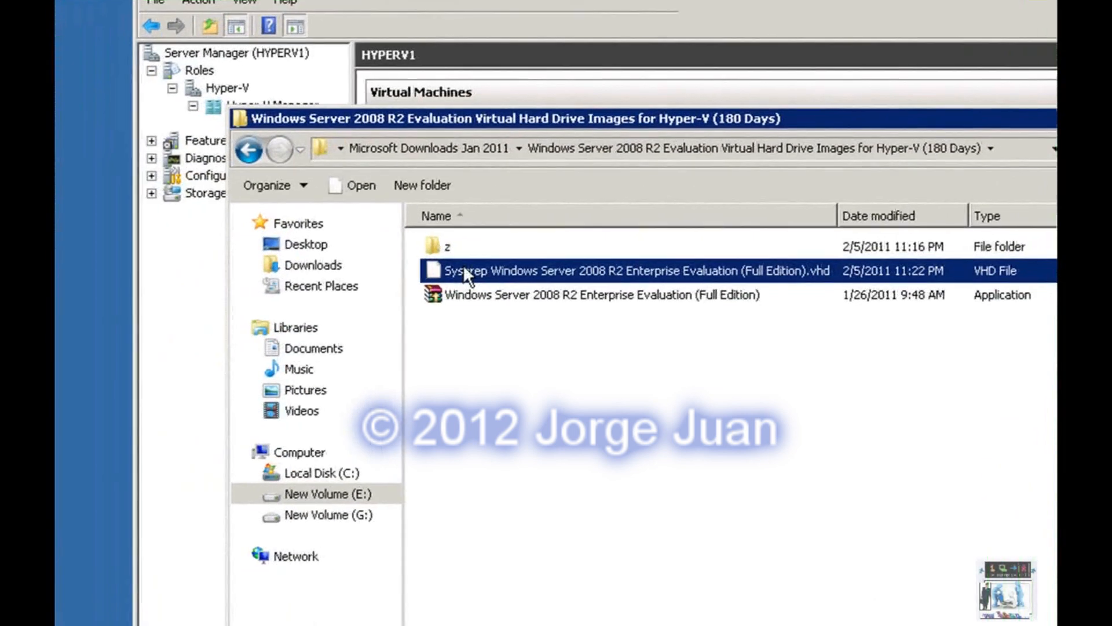
{"action": "mouse_move", "coordinate": [465, 269]}
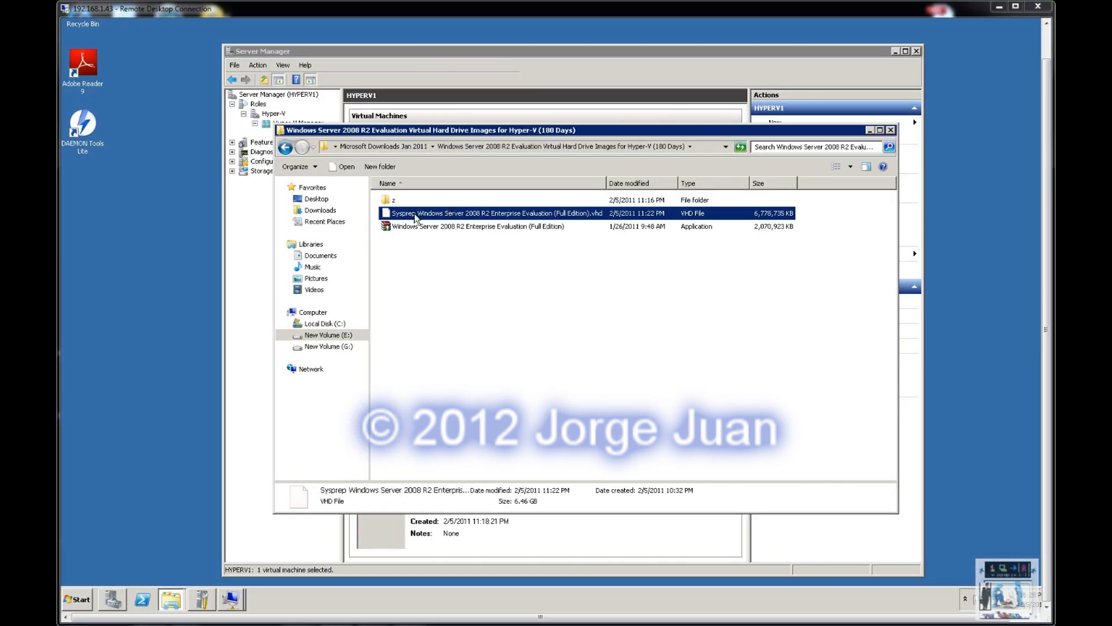
{"action": "left_click", "coordinate": [890, 130]}
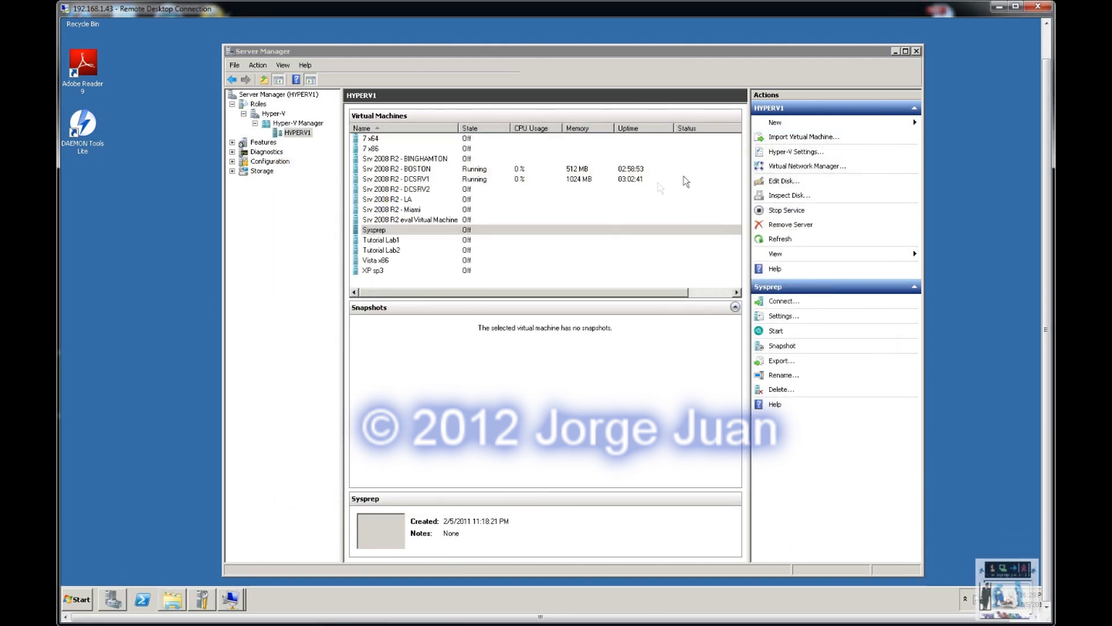
Delete the Sysprep virtual machine from HYPERV1 and confirm the deletion.
{"action": "left_click", "coordinate": [370, 231]}
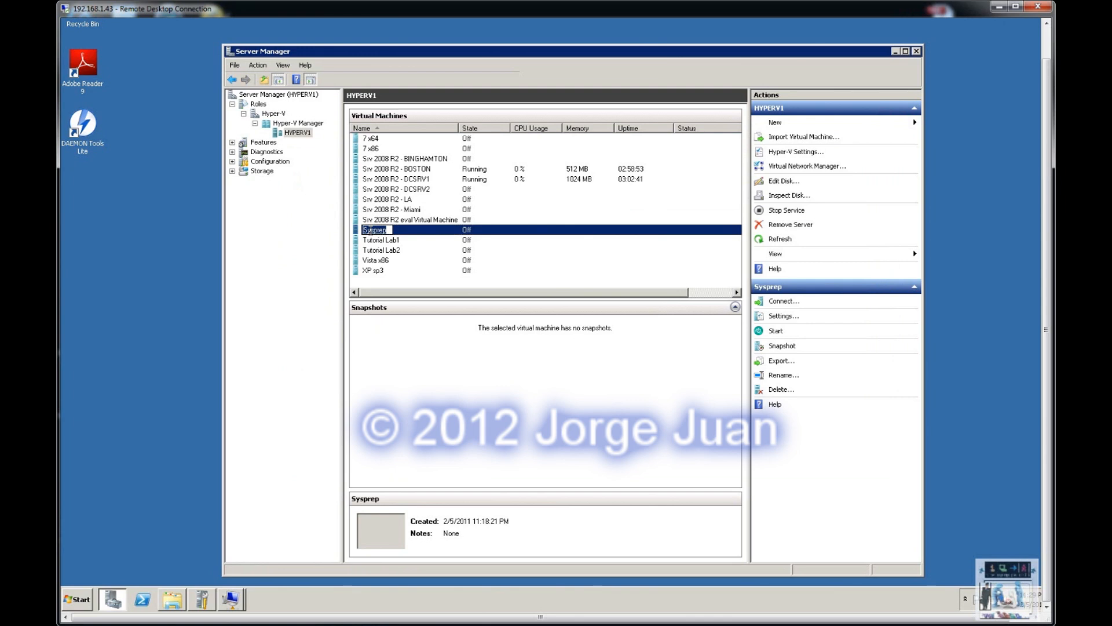
{"action": "left_click", "coordinate": [400, 229]}
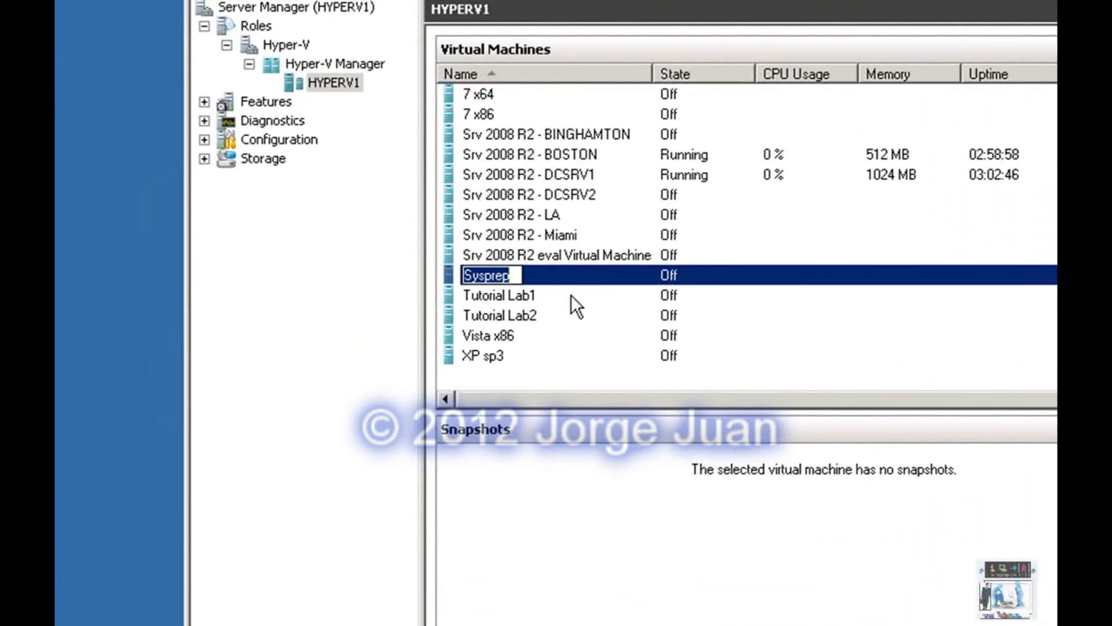
{"action": "right_click", "coordinate": [532, 273]}
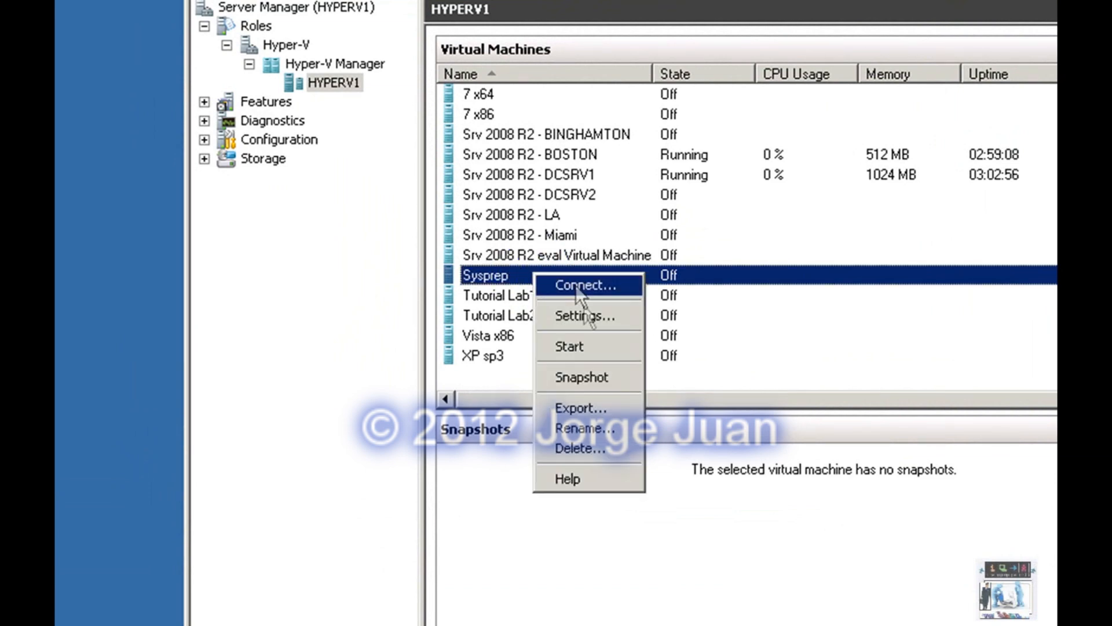
{"action": "left_click", "coordinate": [579, 447]}
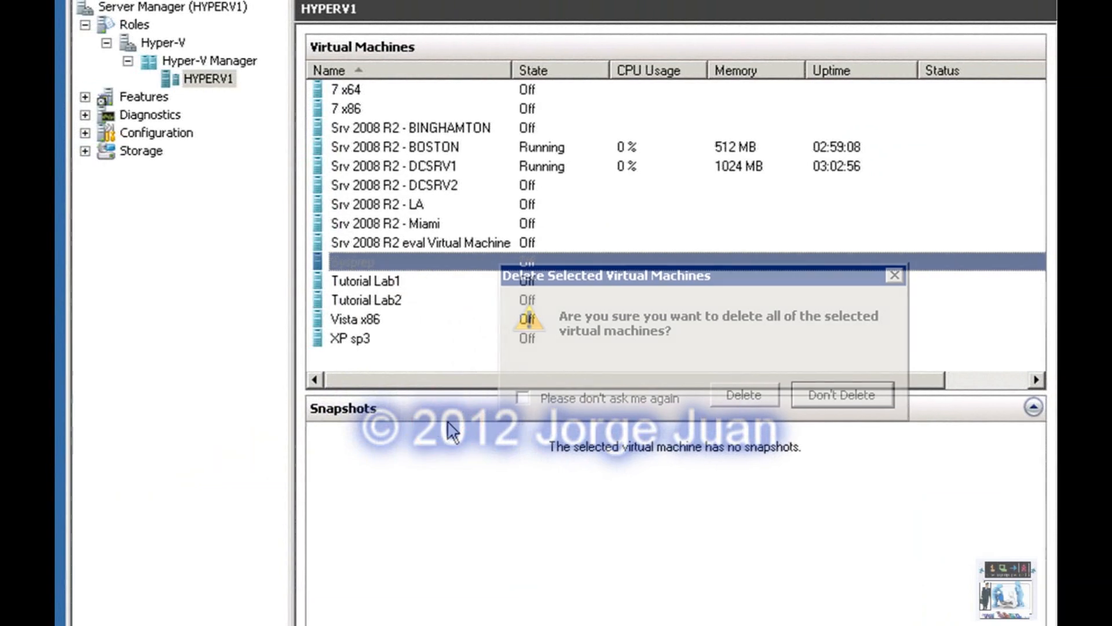
{"action": "left_click", "coordinate": [767, 395]}
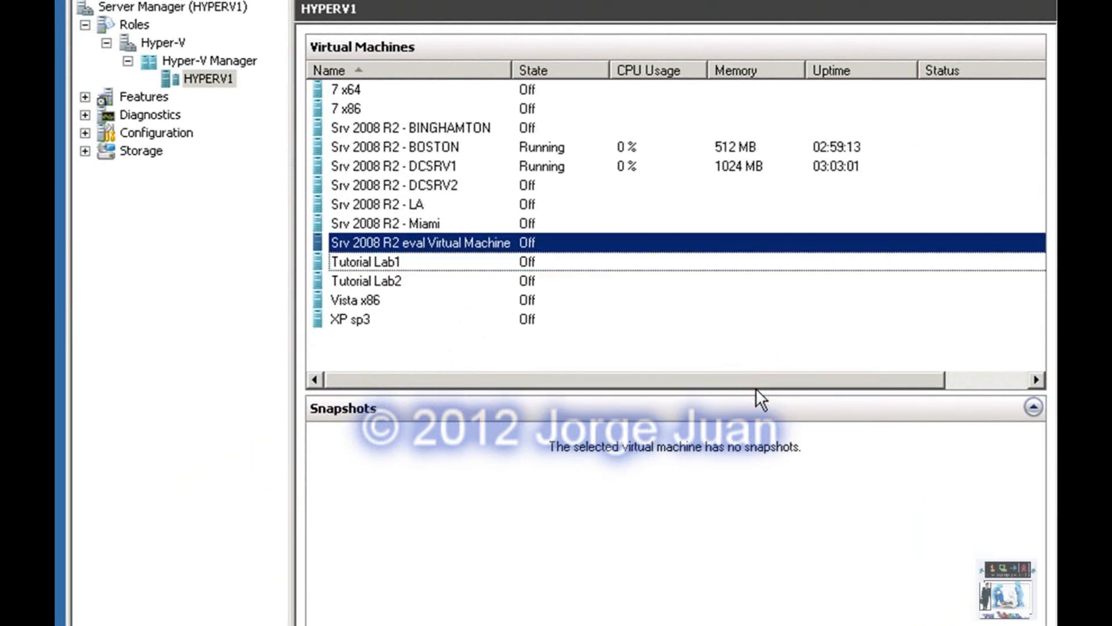
{"action": "left_click", "coordinate": [641, 581]}
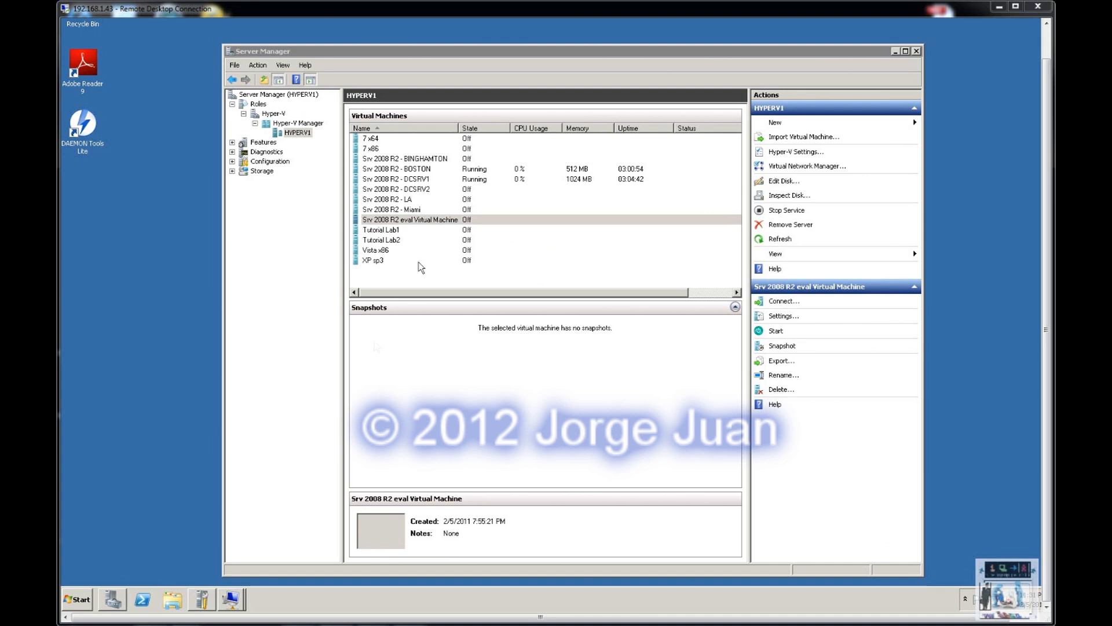
Open E:\Microsoft Downloads Jan 2011\Windows Server 2008 R2 Evaluation Virtual Hard Drive Images for Hyper-V (180 Days) on the host.
{"action": "left_click", "coordinate": [81, 599]}
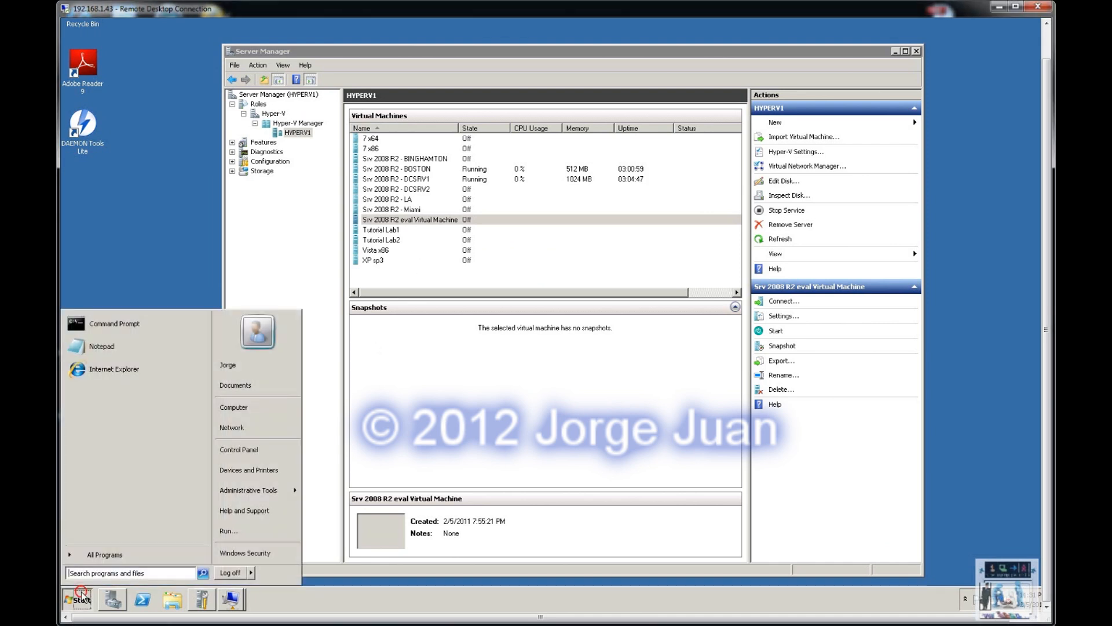
{"action": "left_click", "coordinate": [232, 427]}
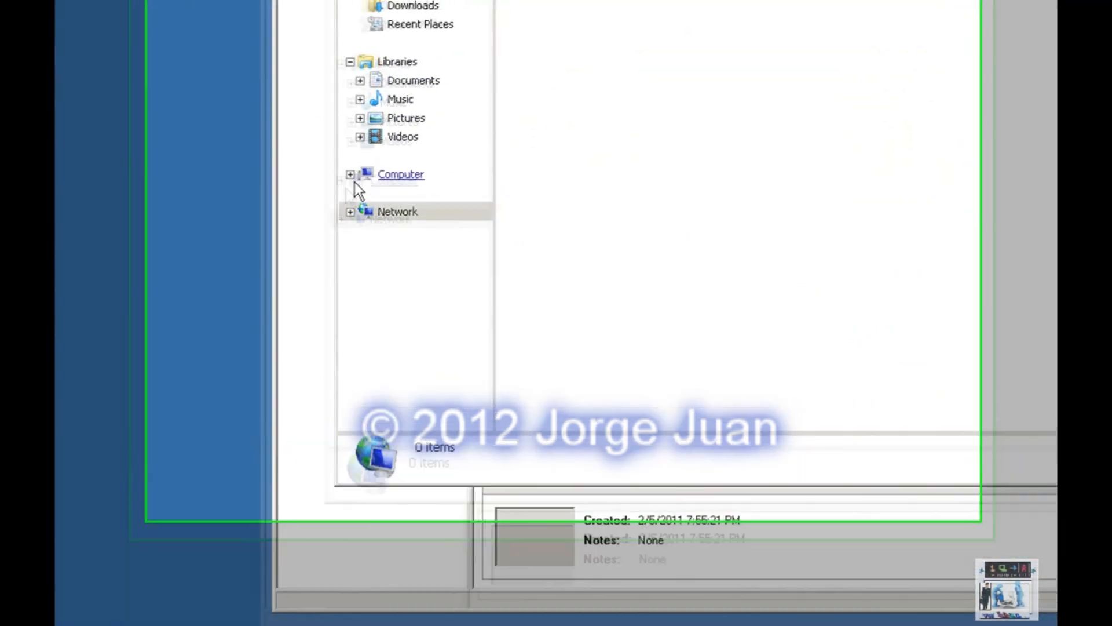
{"action": "left_click", "coordinate": [374, 158]}
{"action": "left_click", "coordinate": [310, 256]}
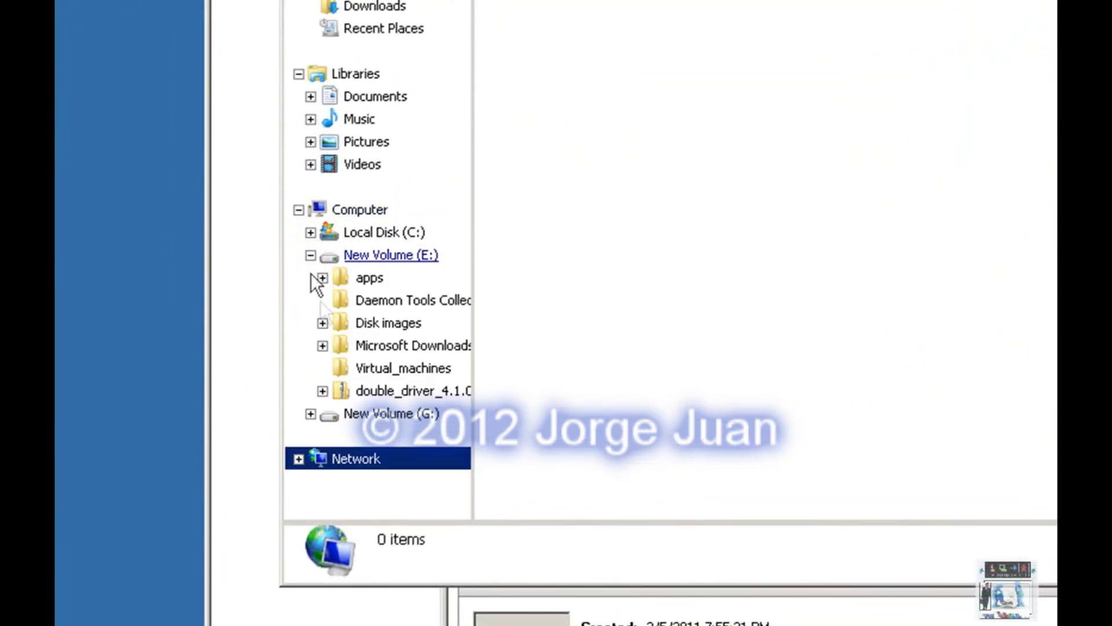
{"action": "left_click", "coordinate": [322, 346]}
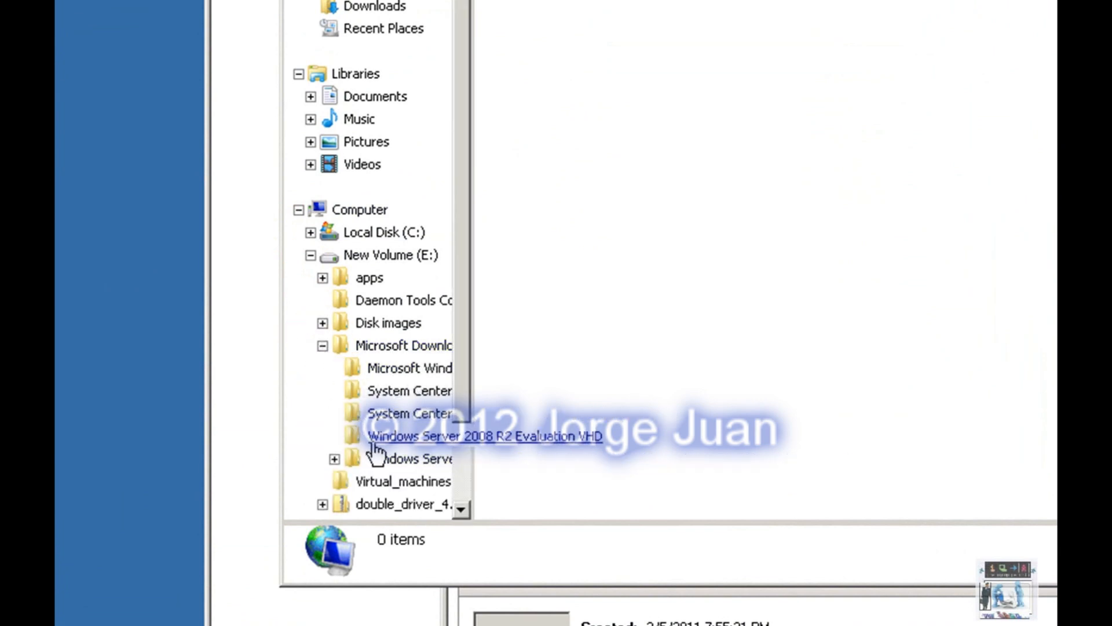
{"action": "left_click", "coordinate": [374, 459]}
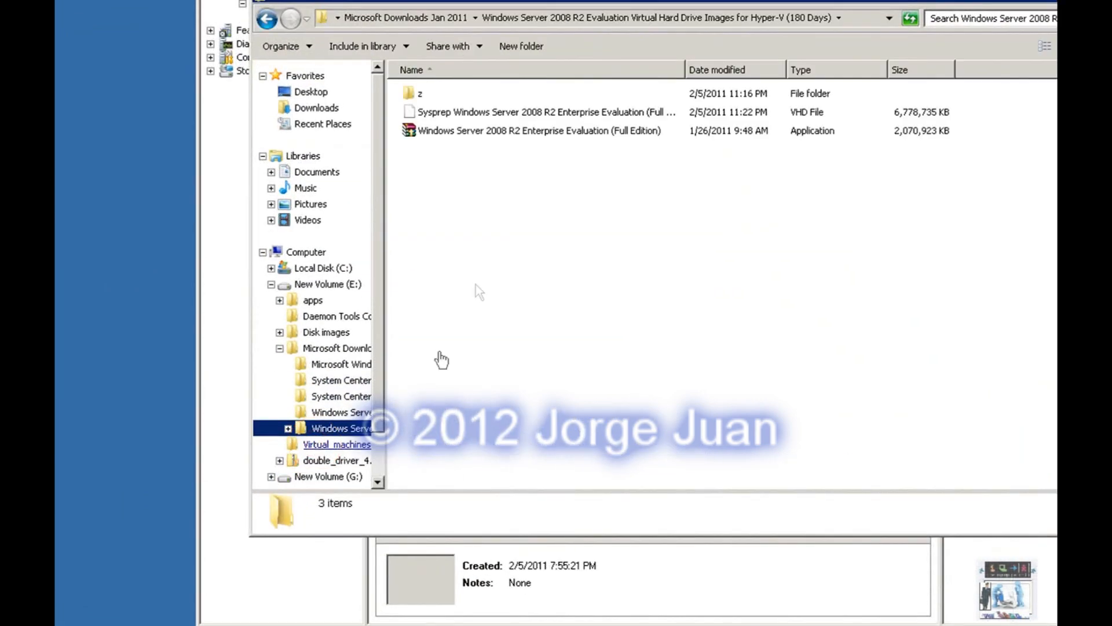
Select the Sysprep Windows Server 2008 R2 Enterprise Evaluation VHD and widen the Name column to fit its full file name.
{"action": "left_click", "coordinate": [442, 112]}
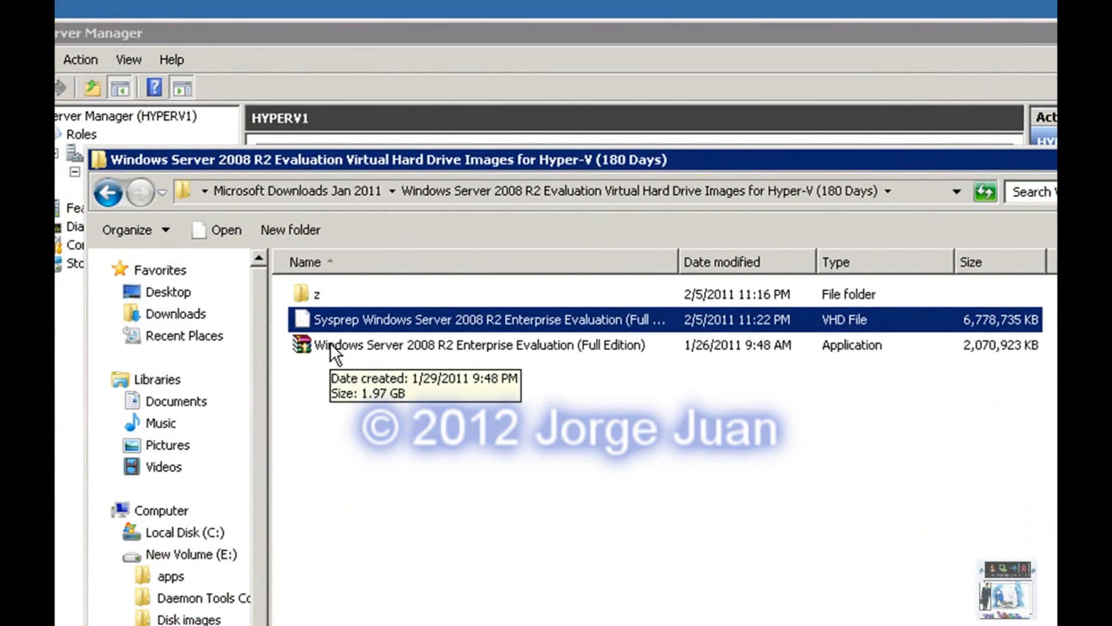
{"action": "left_click", "coordinate": [676, 264]}
{"action": "left_click", "coordinate": [684, 261]}
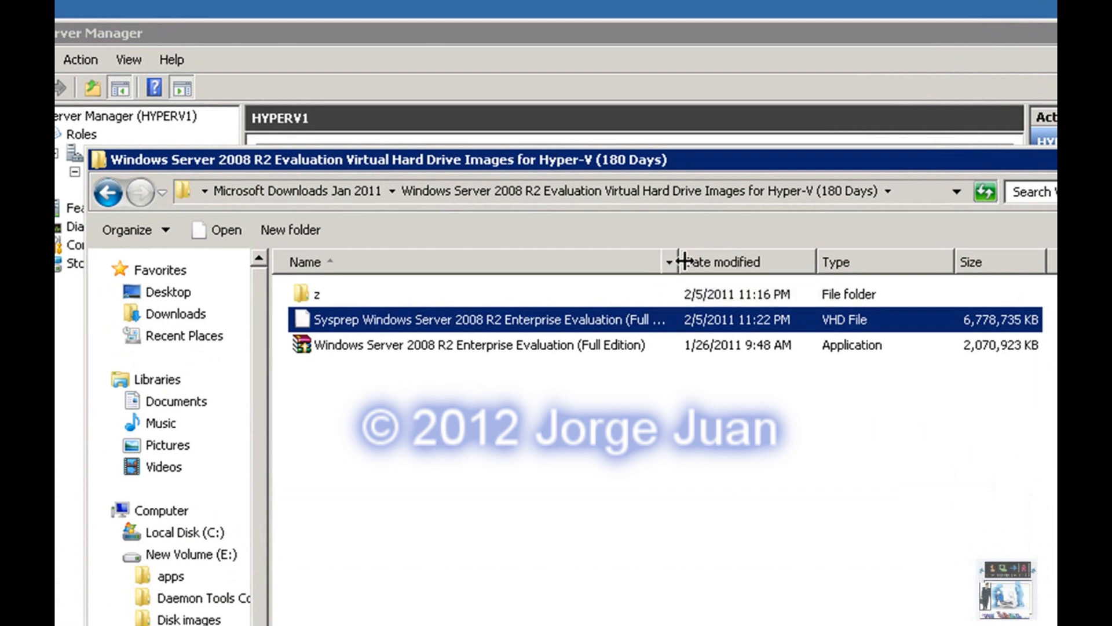
{"action": "double_click", "coordinate": [682, 262]}
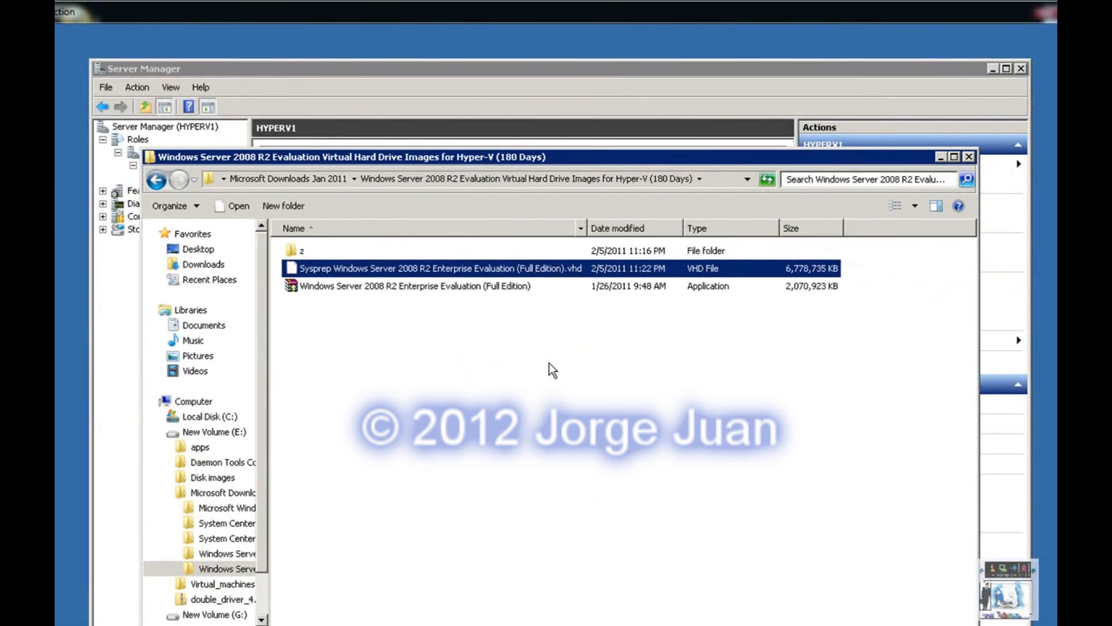